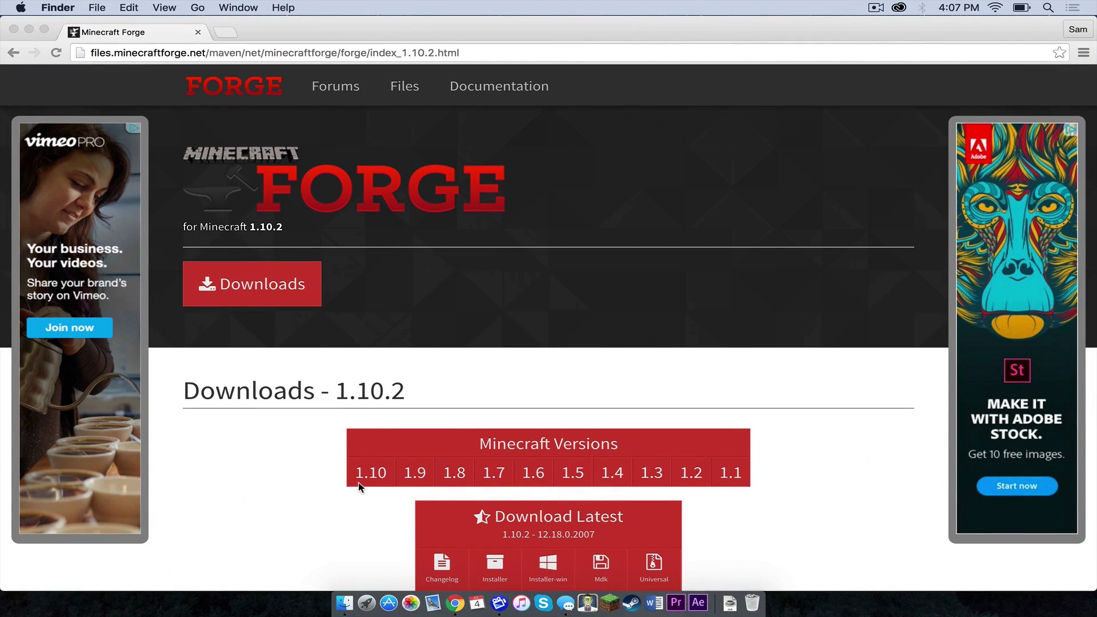
Choose the latest Forge 1.10.2 installer download, which leads to the AdFoc.us countdown page
scroll(358, 485, down, 5)
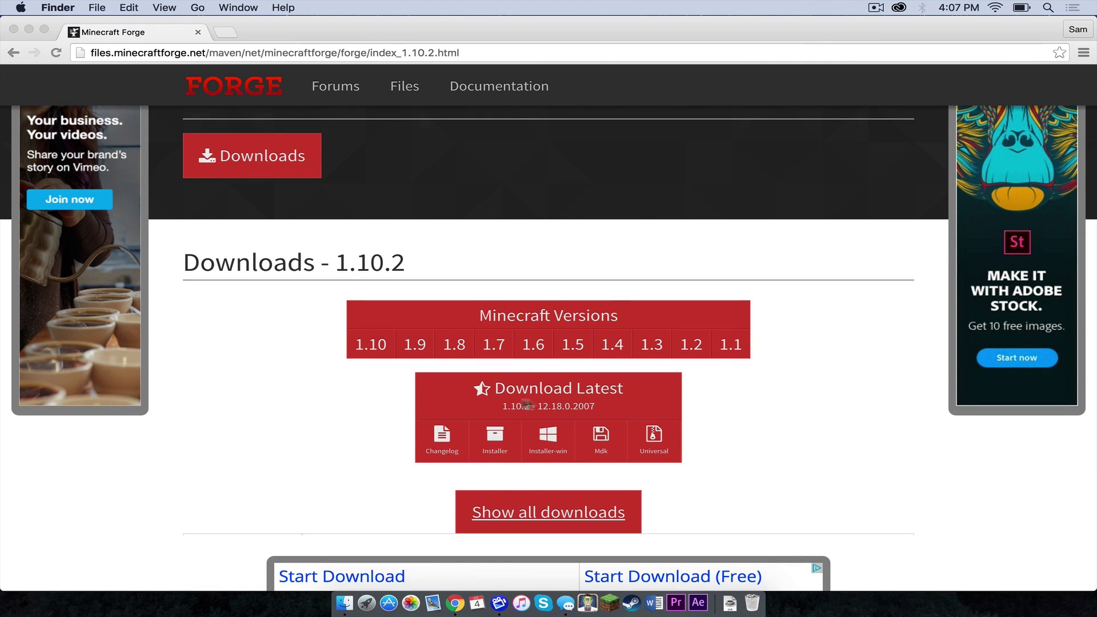
click(495, 442)
click(494, 443)
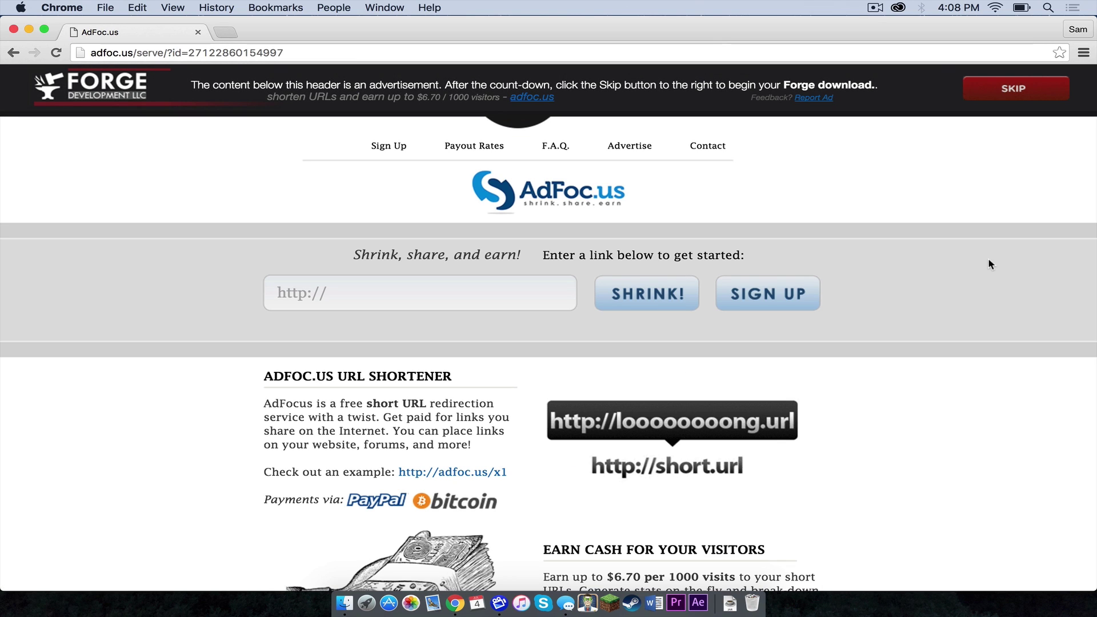
Skip the AdFoc.us ad, keep forge-1.10.2-12.18.0.2007-1.10.0-installer.jar, and close Chrome
click(1008, 93)
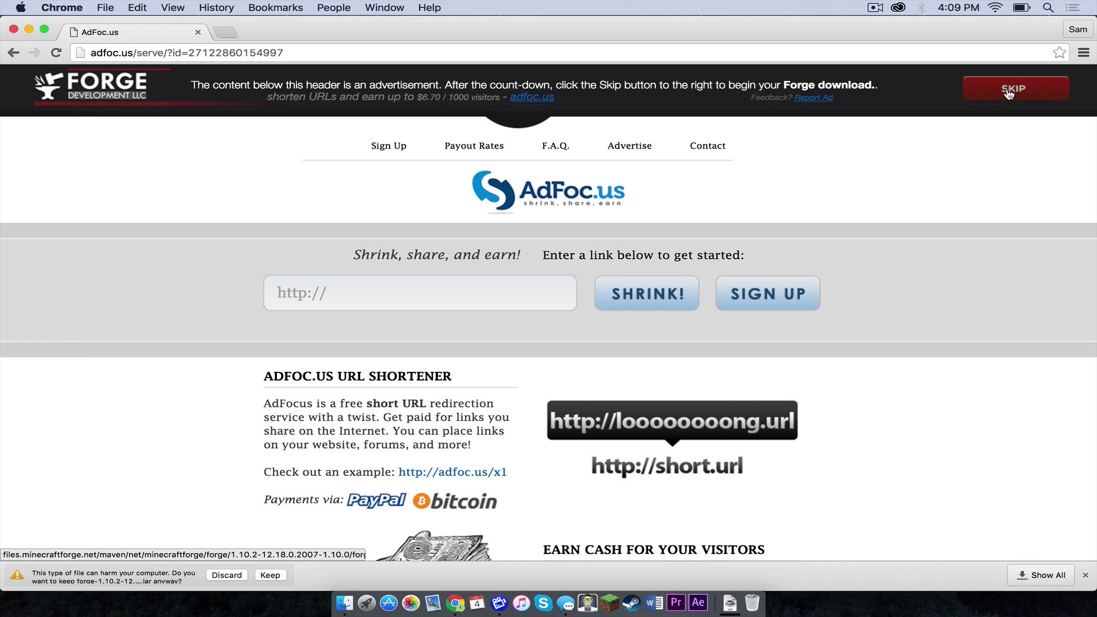
click(270, 576)
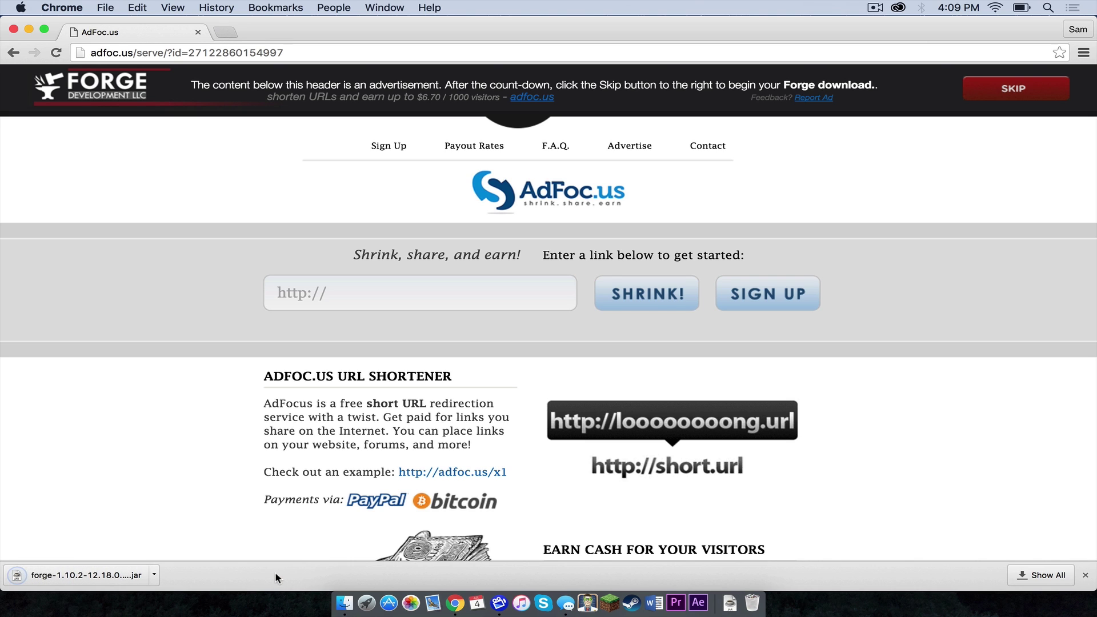
click(14, 29)
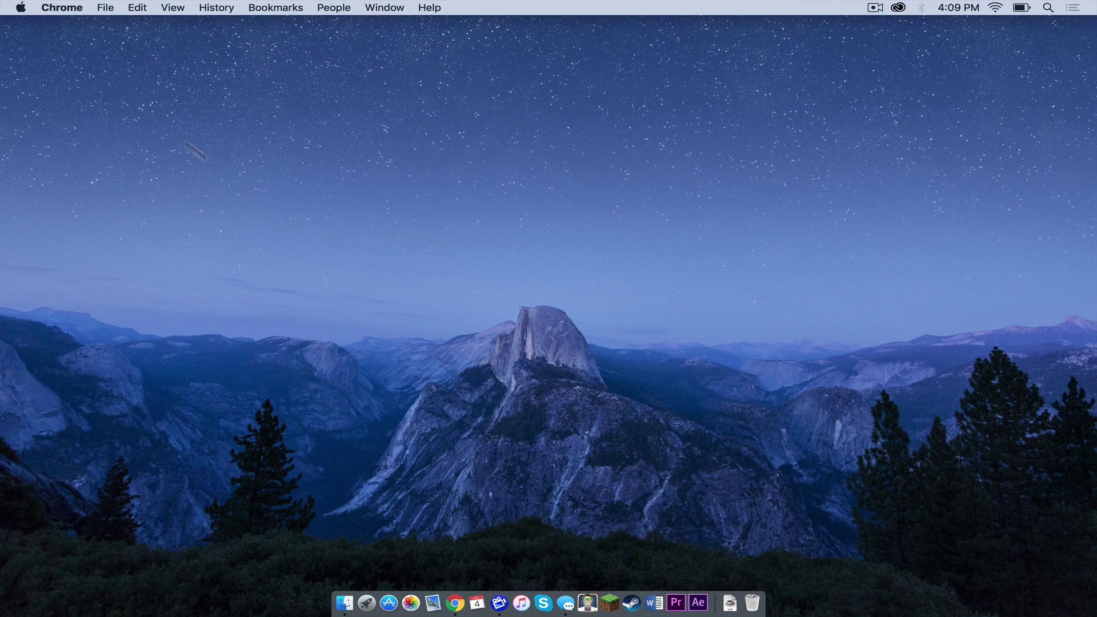
Drag the Forge installer jar from the Downloads stack onto the desktop
click(206, 157)
click(729, 602)
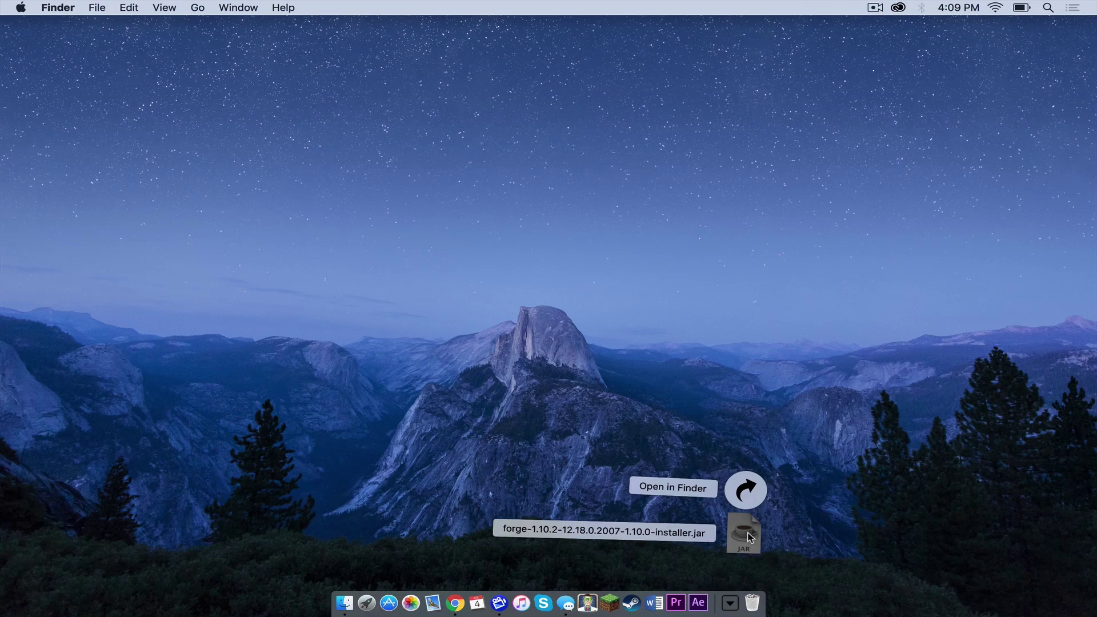
drag(750, 537, 1003, 149)
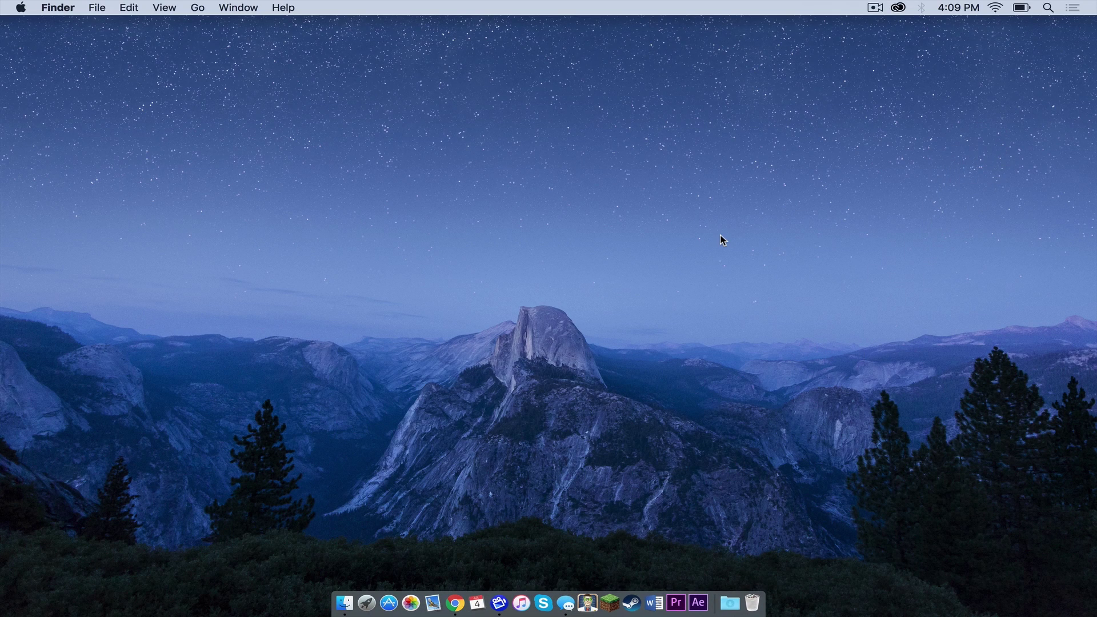
click(610, 601)
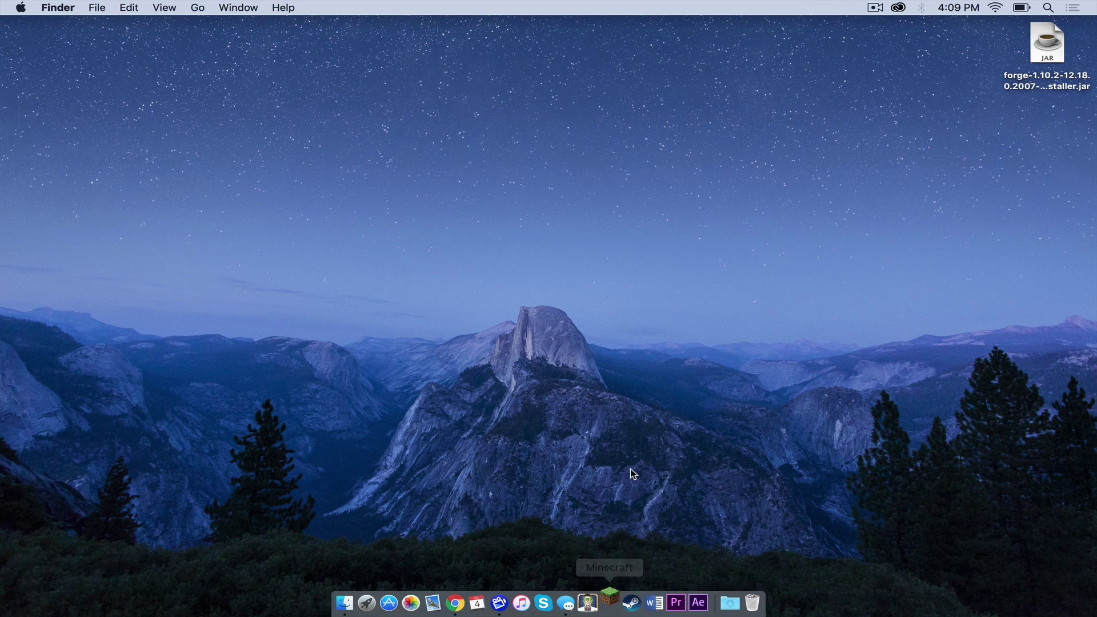
Create and save a launcher profile named 1.10.2 that uses release 1.10.2
click(253, 486)
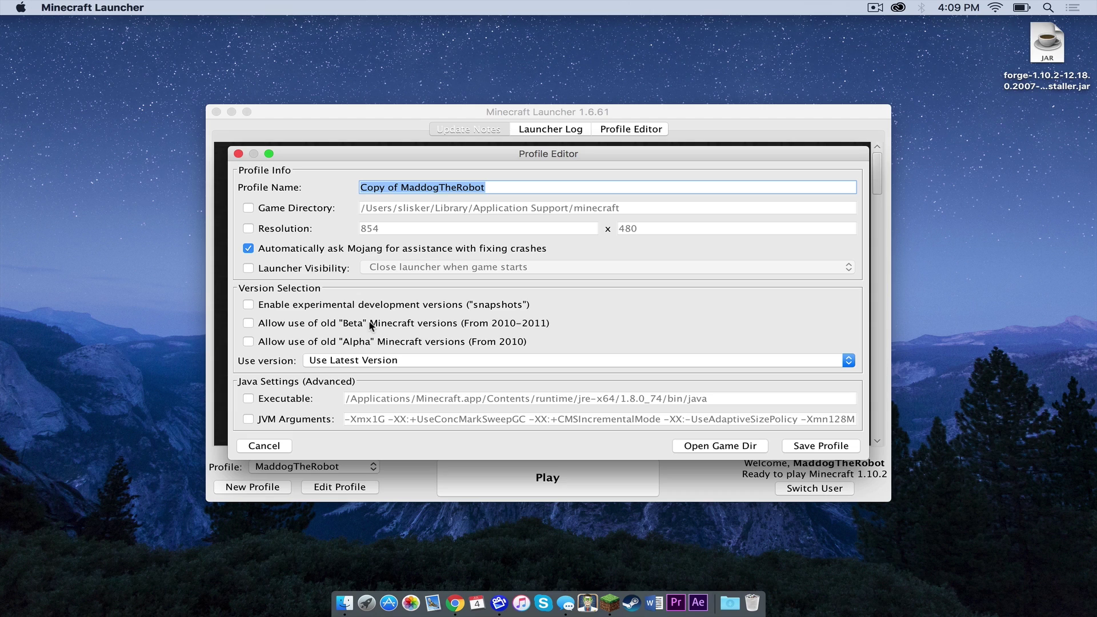
text(1.10.2)
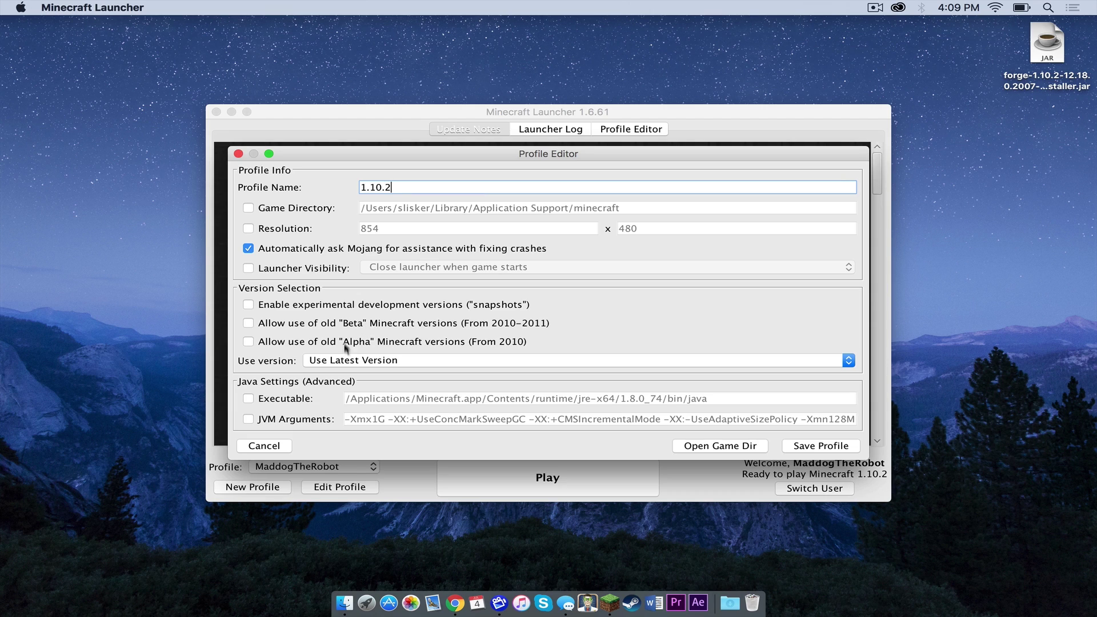
click(357, 360)
click(360, 386)
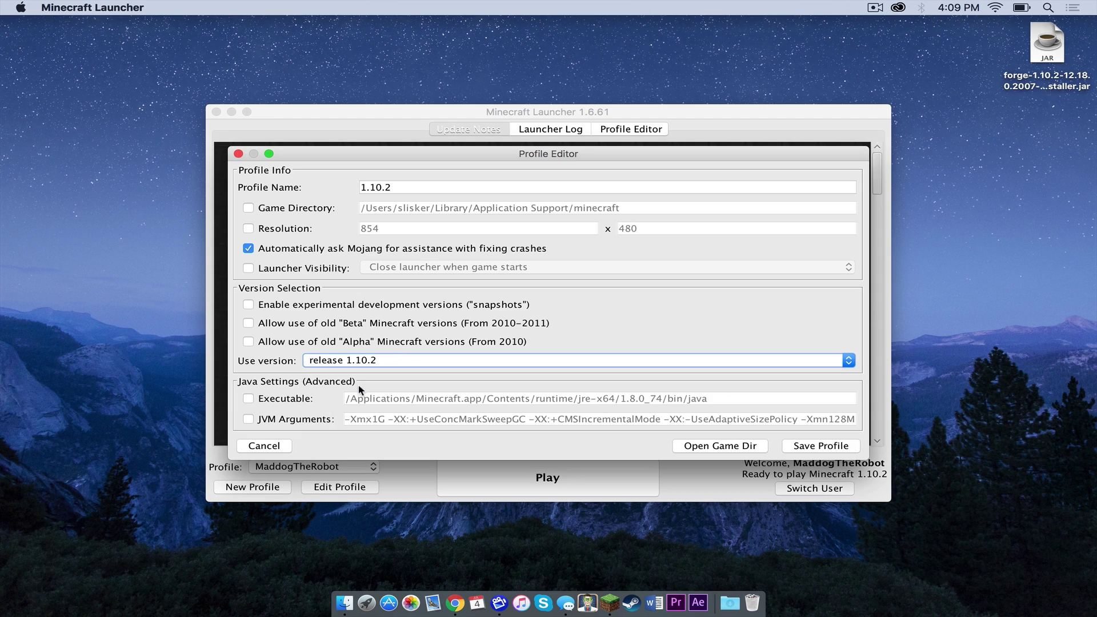
click(819, 446)
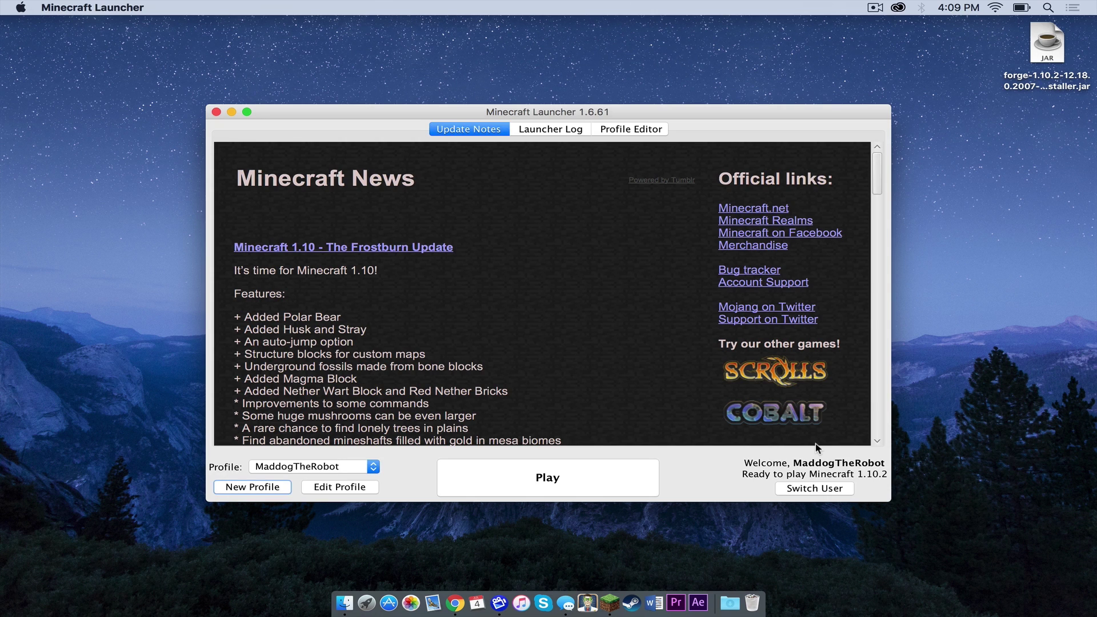
Select the 1.10.2 profile, play it once, then quit the game
click(273, 470)
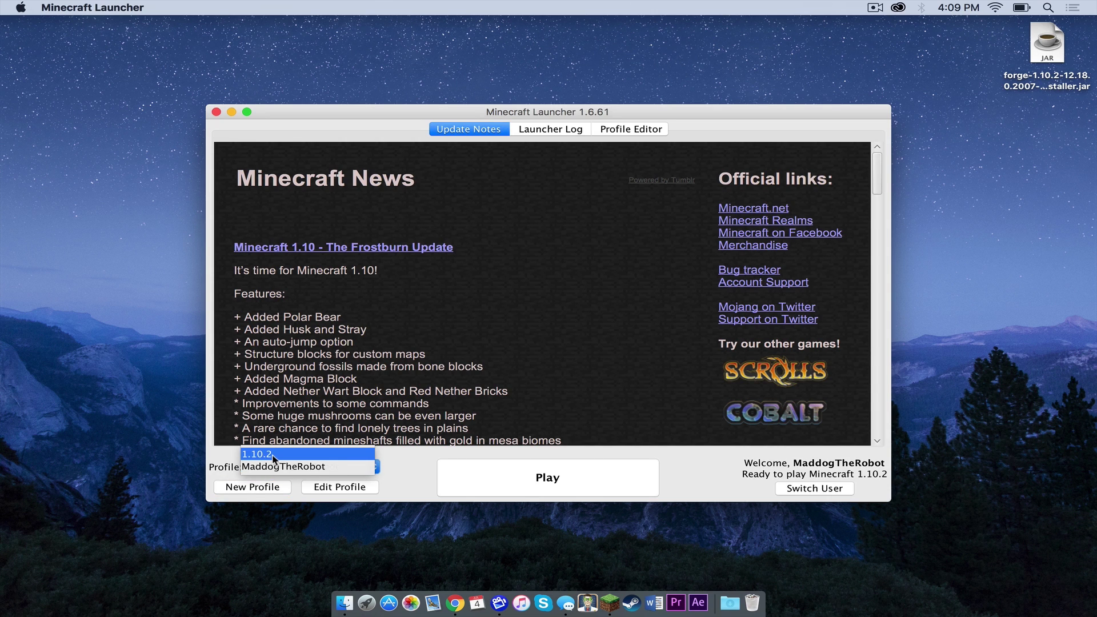
click(273, 457)
click(546, 492)
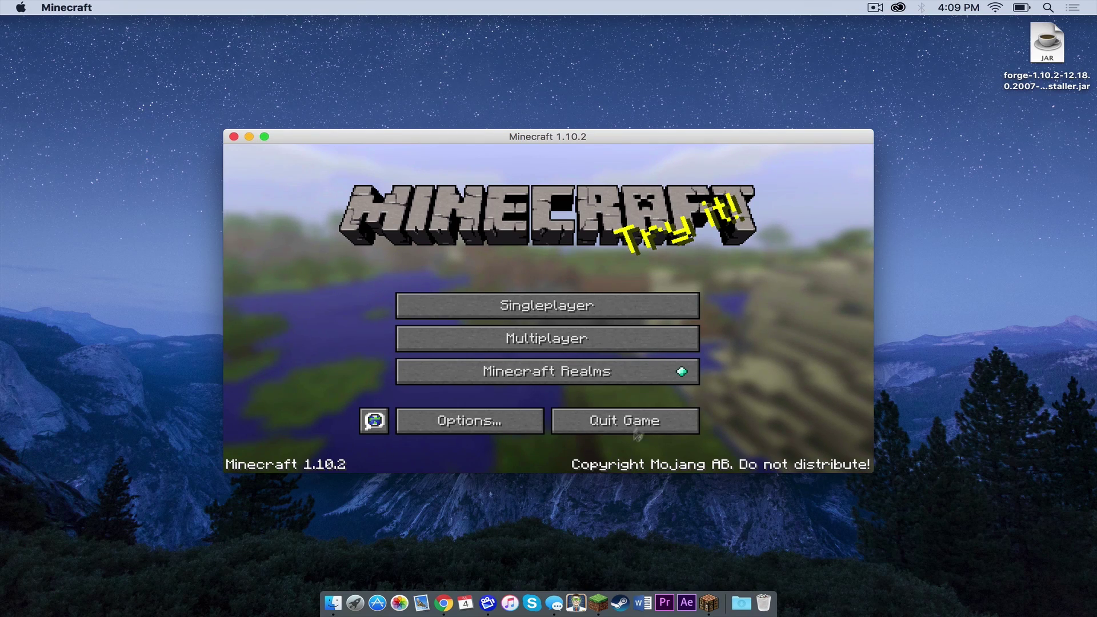
click(637, 433)
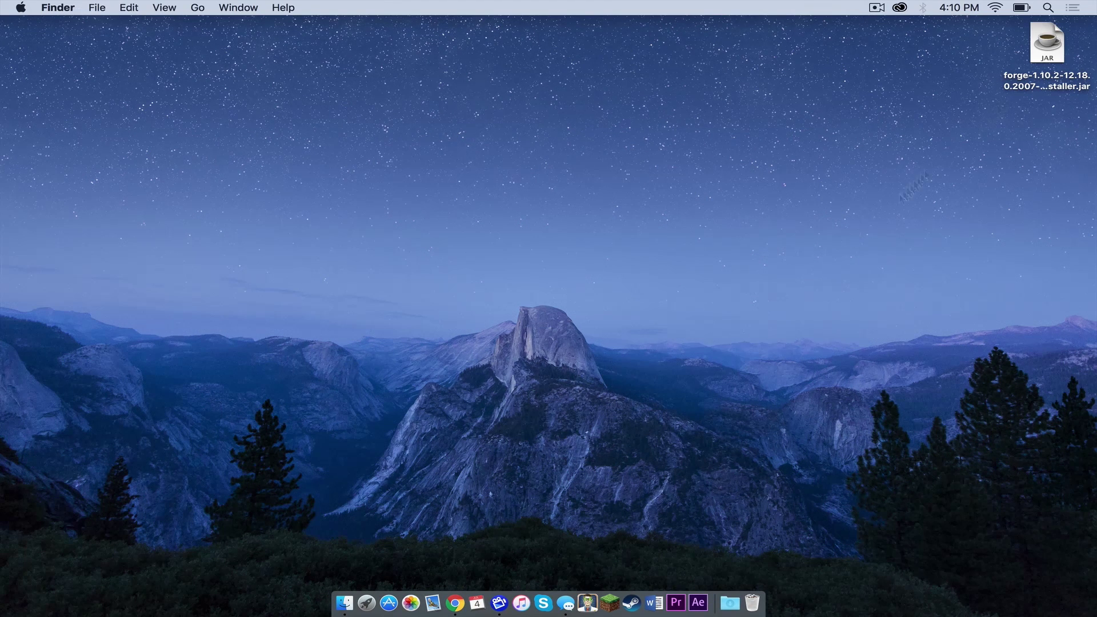
Run the Forge installer jar and install the Forge 1.10.2 client into the minecraft folder
double_click(1061, 40)
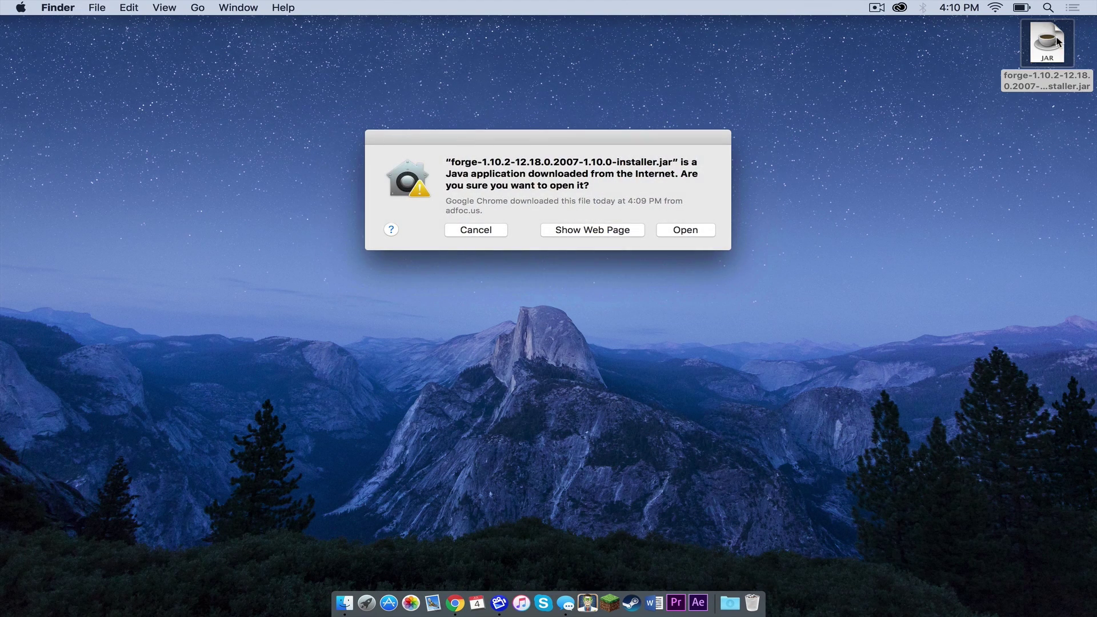
click(697, 234)
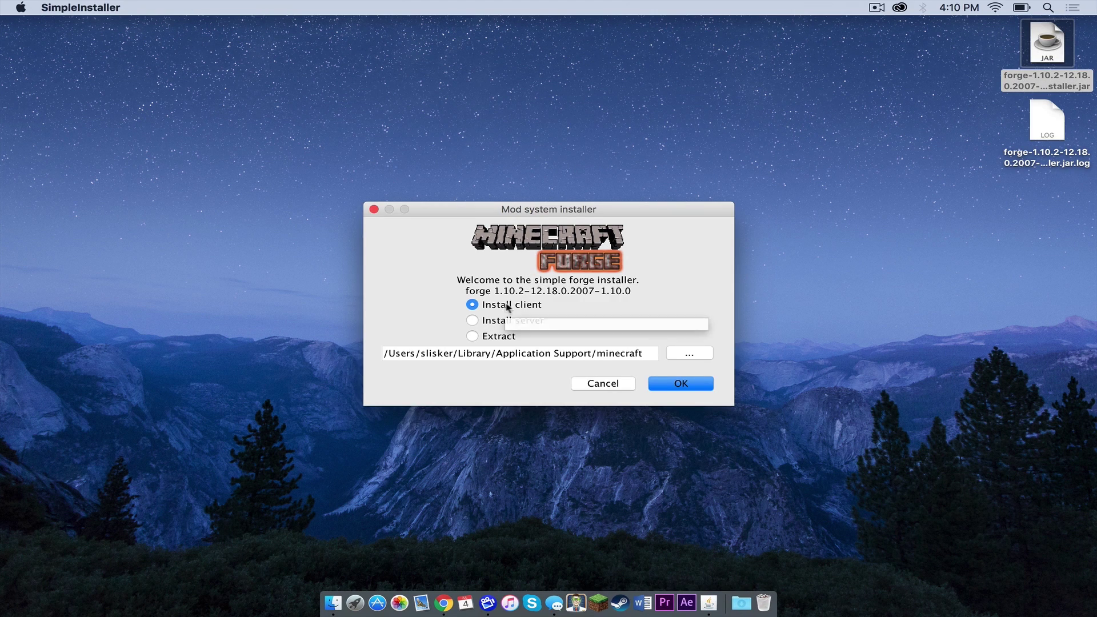
click(675, 385)
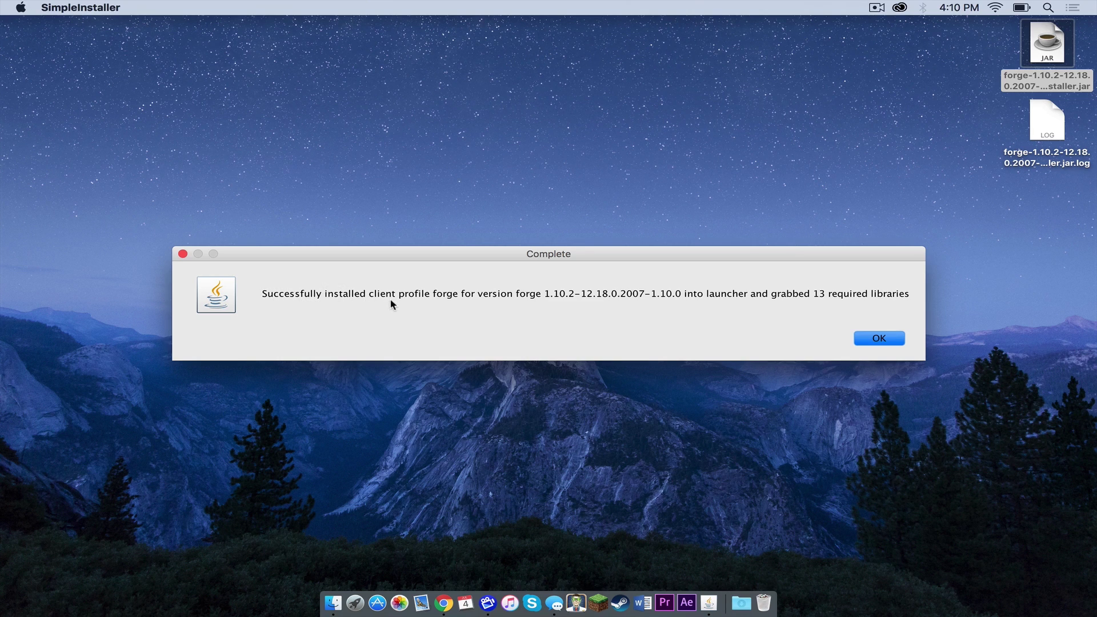
click(873, 341)
Select both Forge files on the desktop, then launch Minecraft using the forge profile
drag(981, 266, 762, 604)
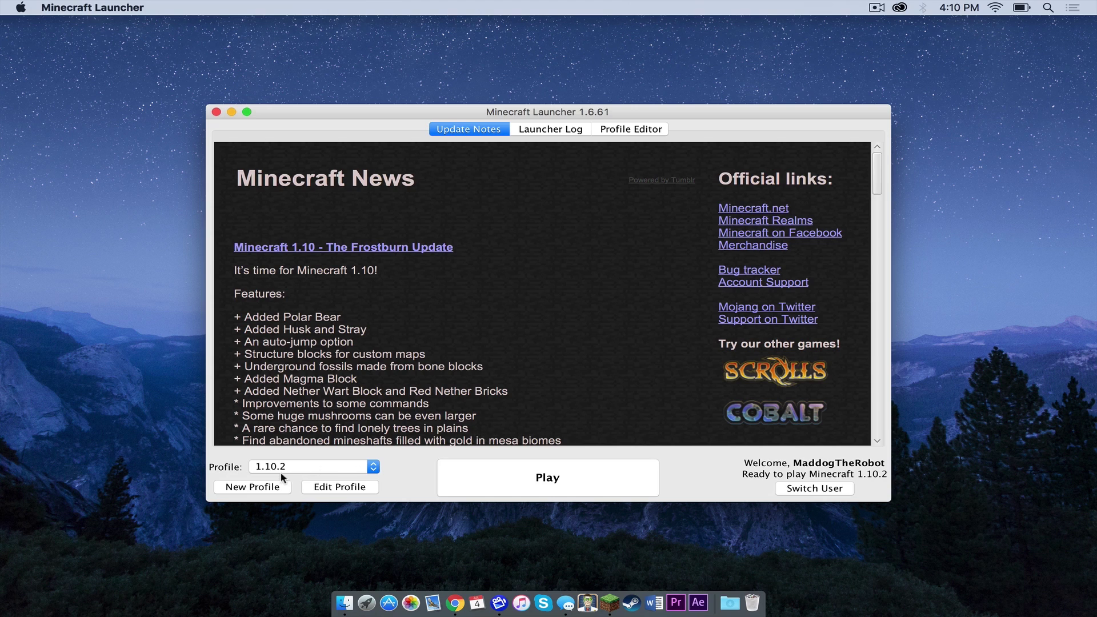
click(280, 467)
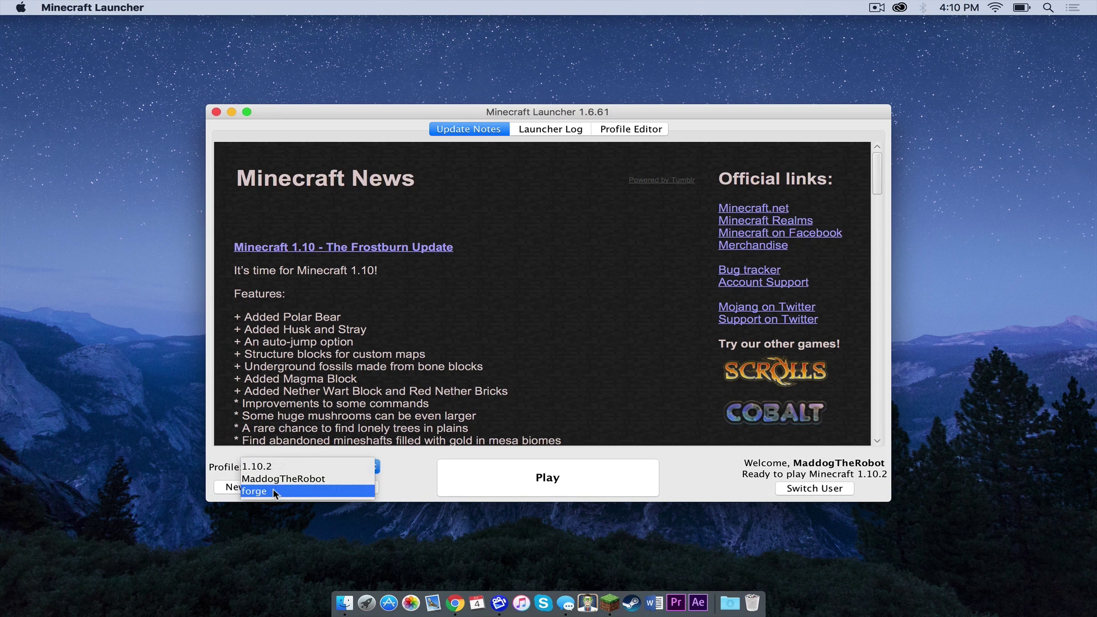
click(275, 493)
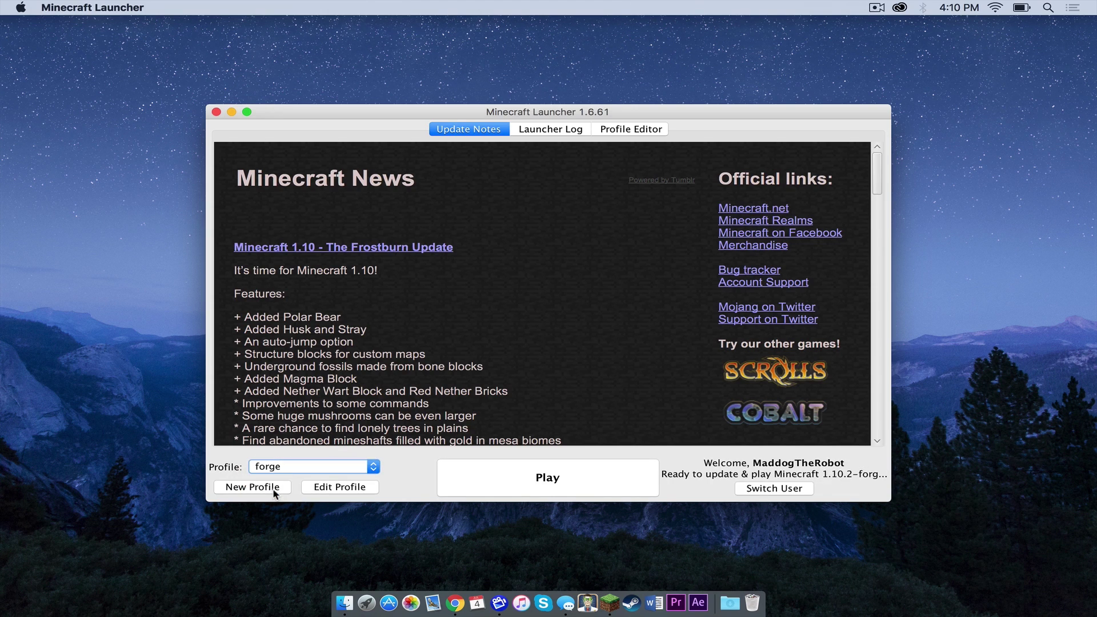
click(581, 476)
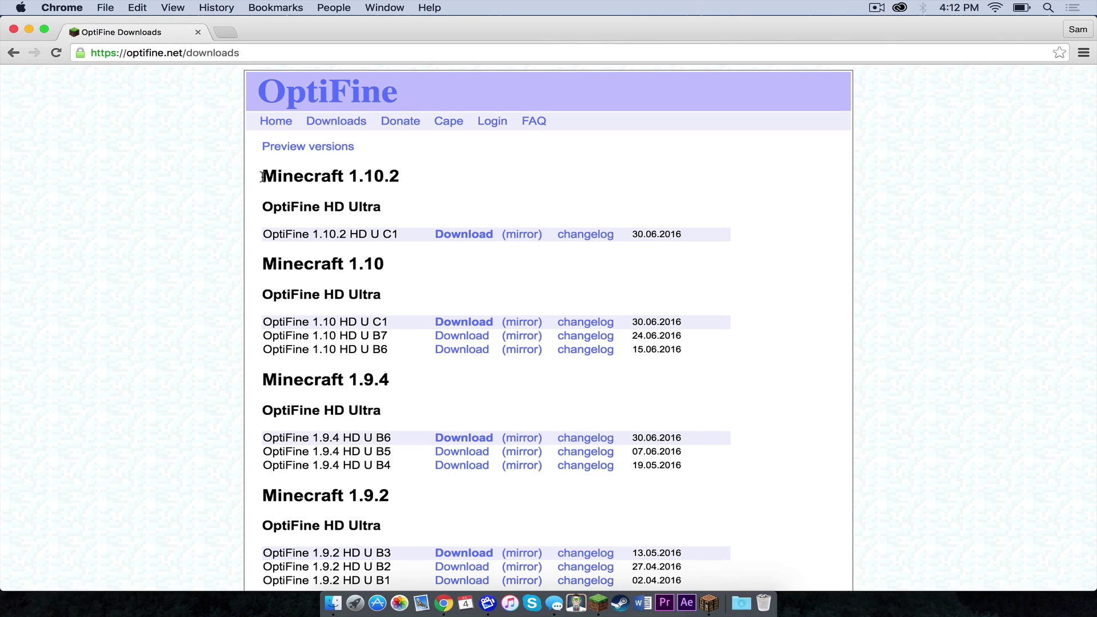
Highlight and then deselect the Minecraft 1.10.2 heading on the OptiFine downloads page
drag(261, 177, 402, 179)
click(401, 179)
Close the browser and use Options > Resource Packs to open Minecraft's mods folder in Finder
click(13, 29)
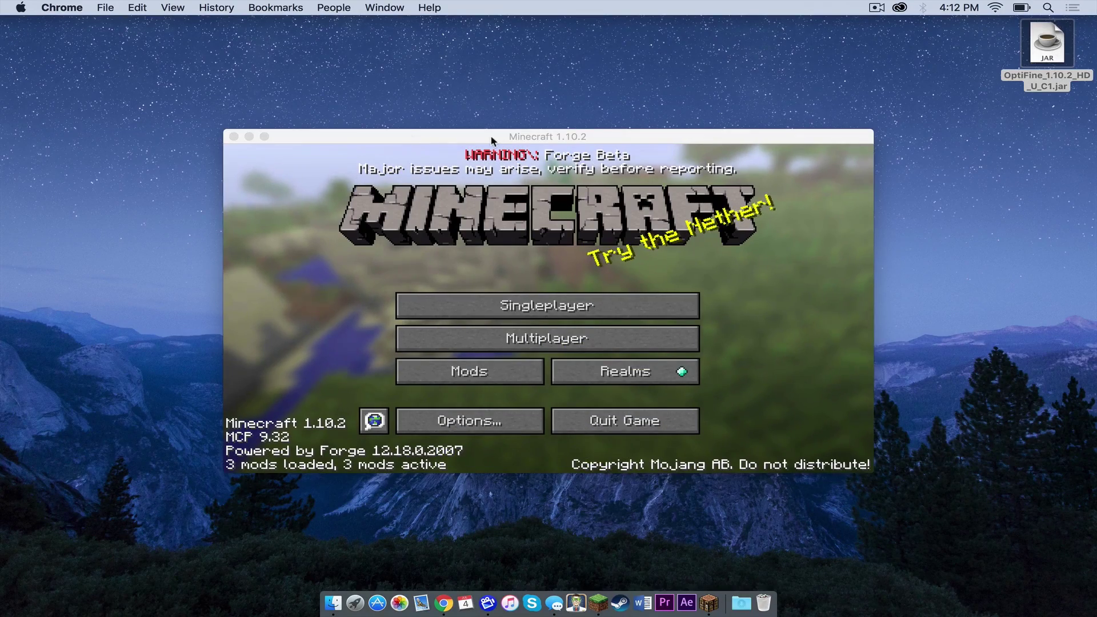
drag(491, 134, 431, 95)
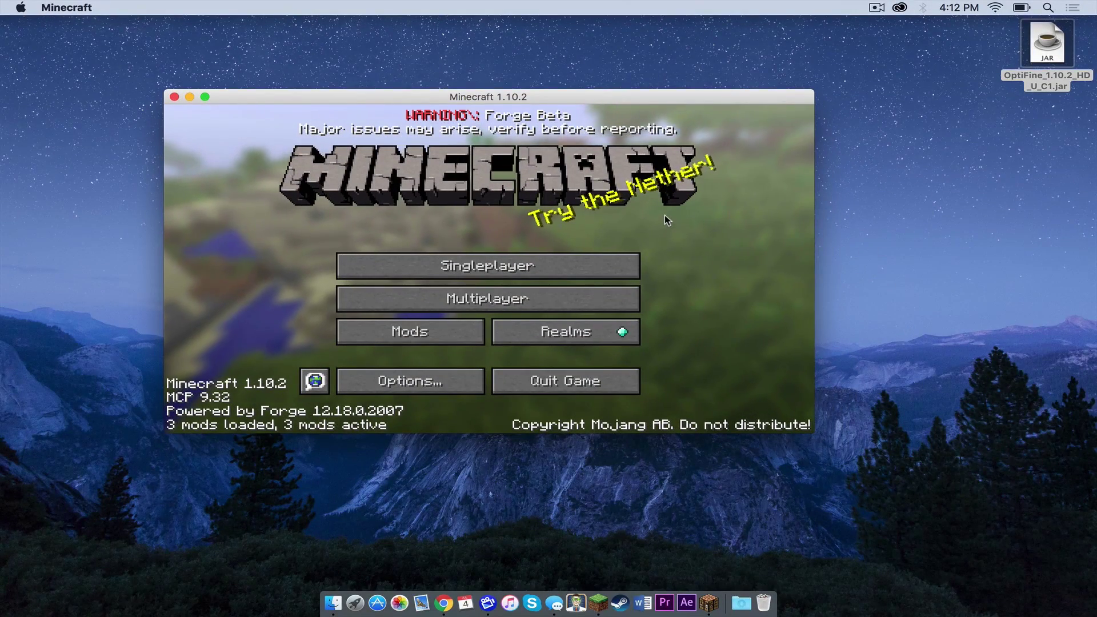
click(429, 383)
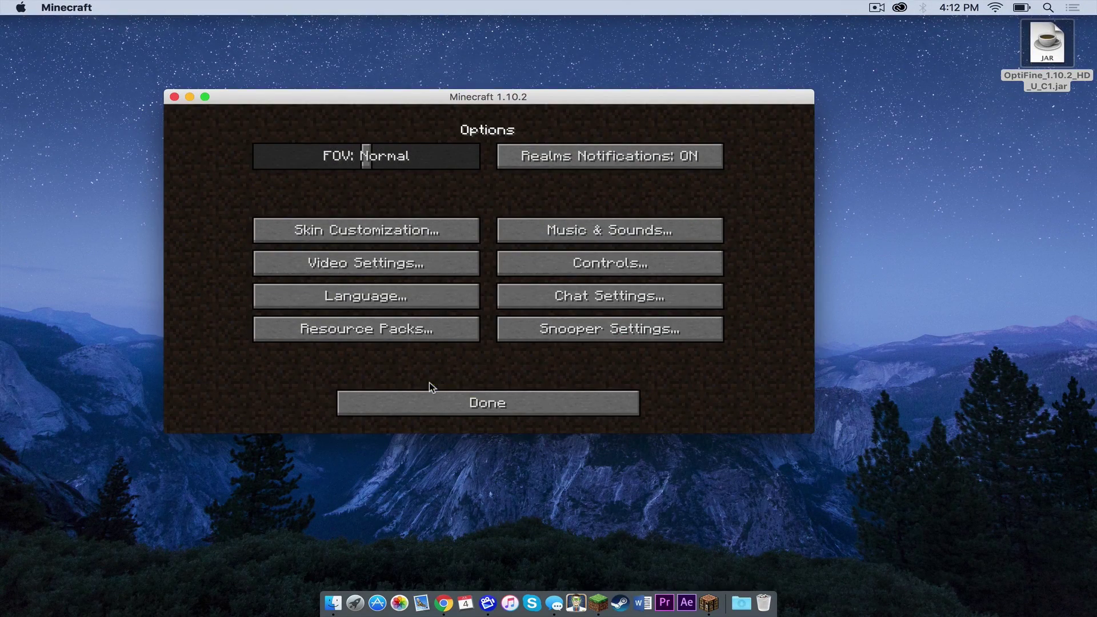
click(385, 337)
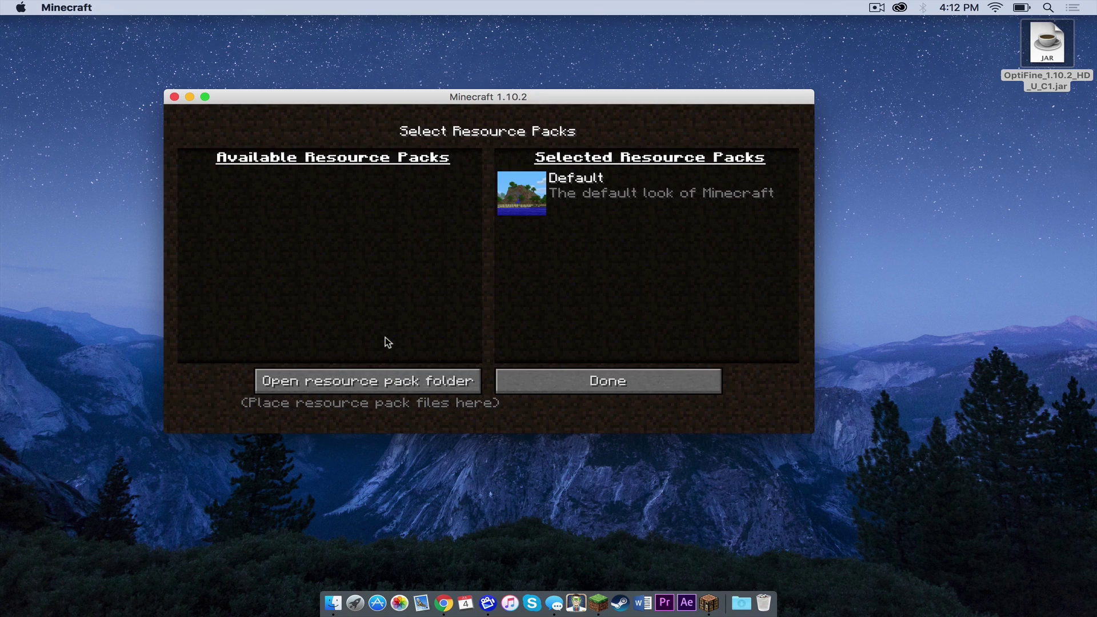
click(340, 389)
click(577, 205)
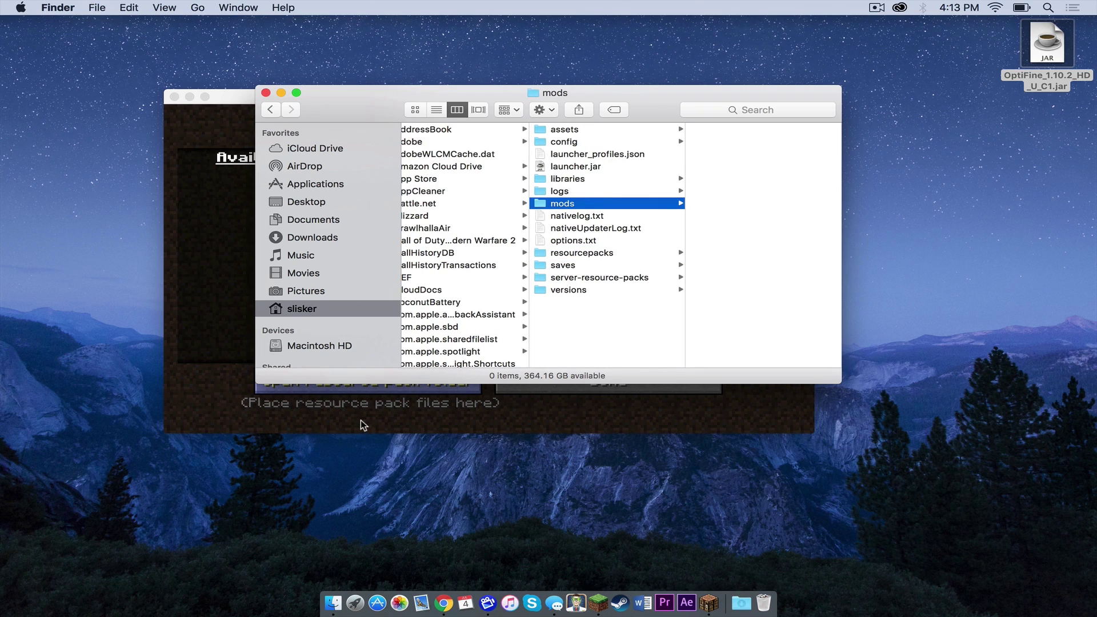
Back out of Resource Packs and Options, then quit Minecraft
drag(228, 103, 181, 234)
click(609, 506)
click(443, 532)
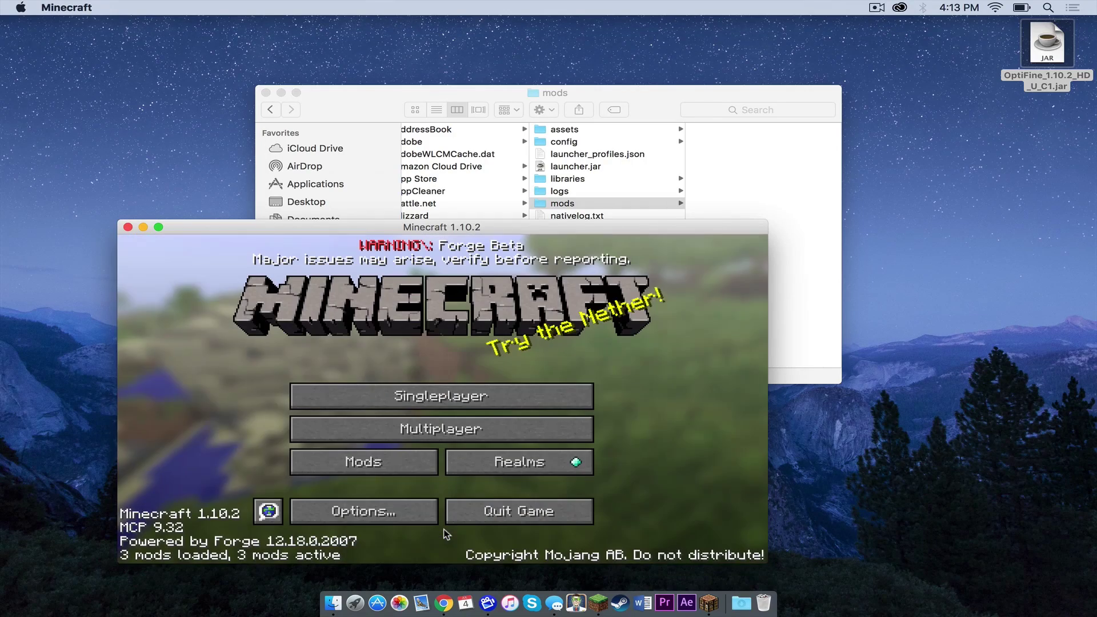
click(502, 511)
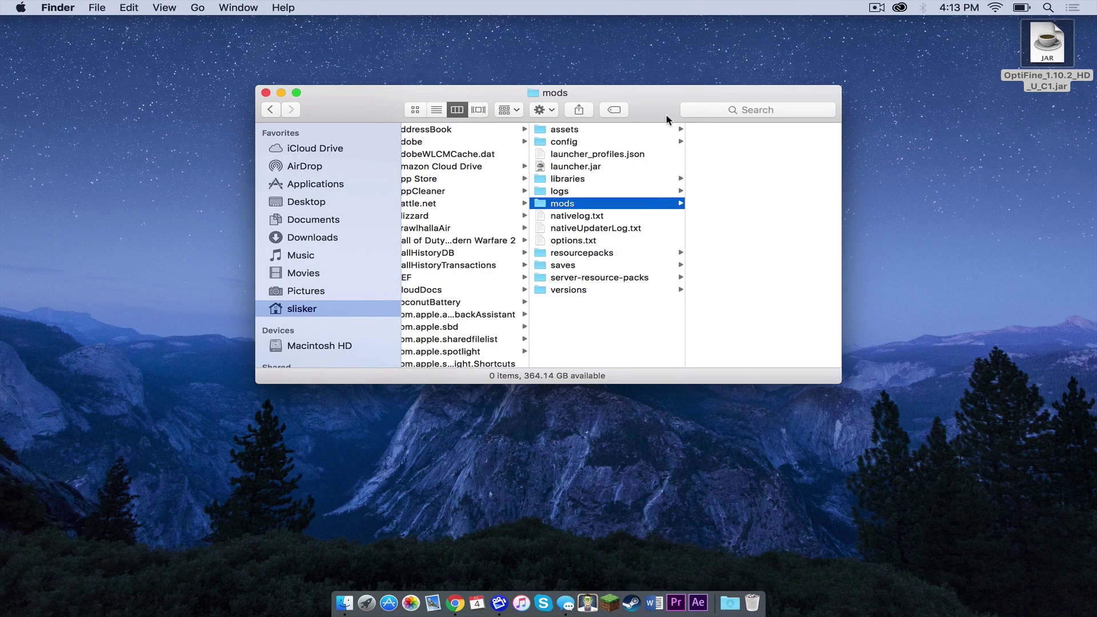
Move OptiFine_1.10.2_HD_U_C1.jar from the desktop into the mods folder and close Finder
drag(666, 114, 592, 112)
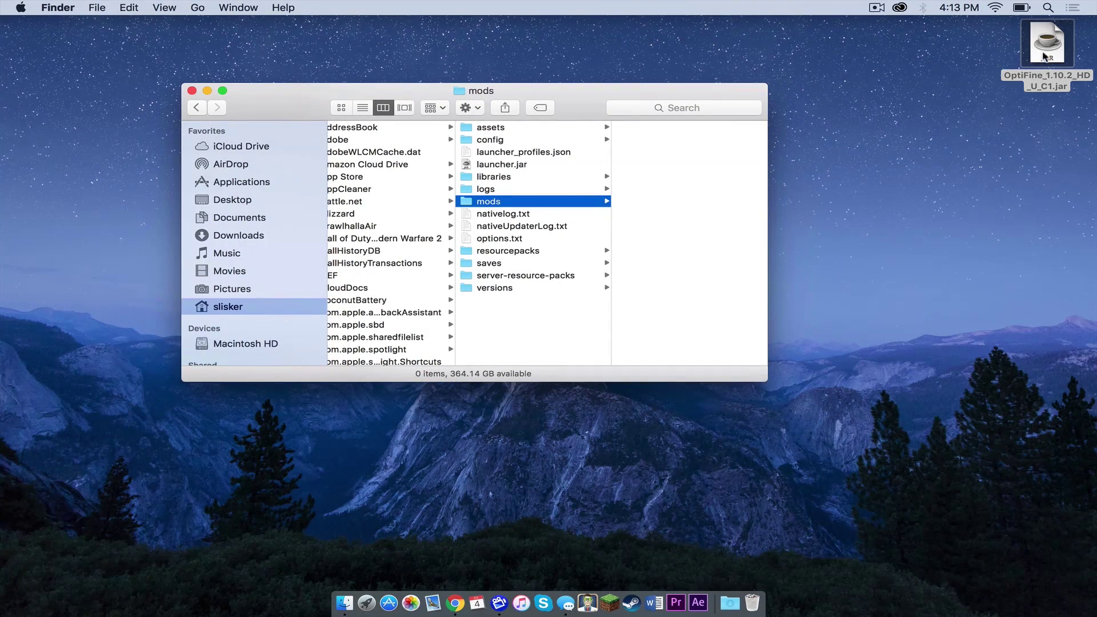
drag(1047, 43, 708, 201)
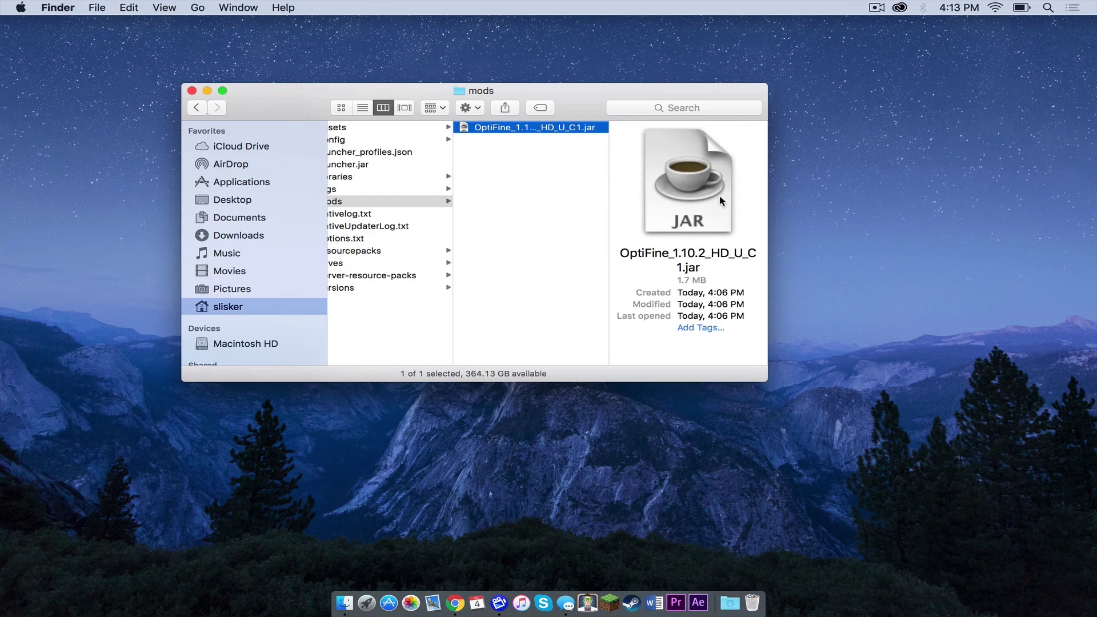
click(192, 91)
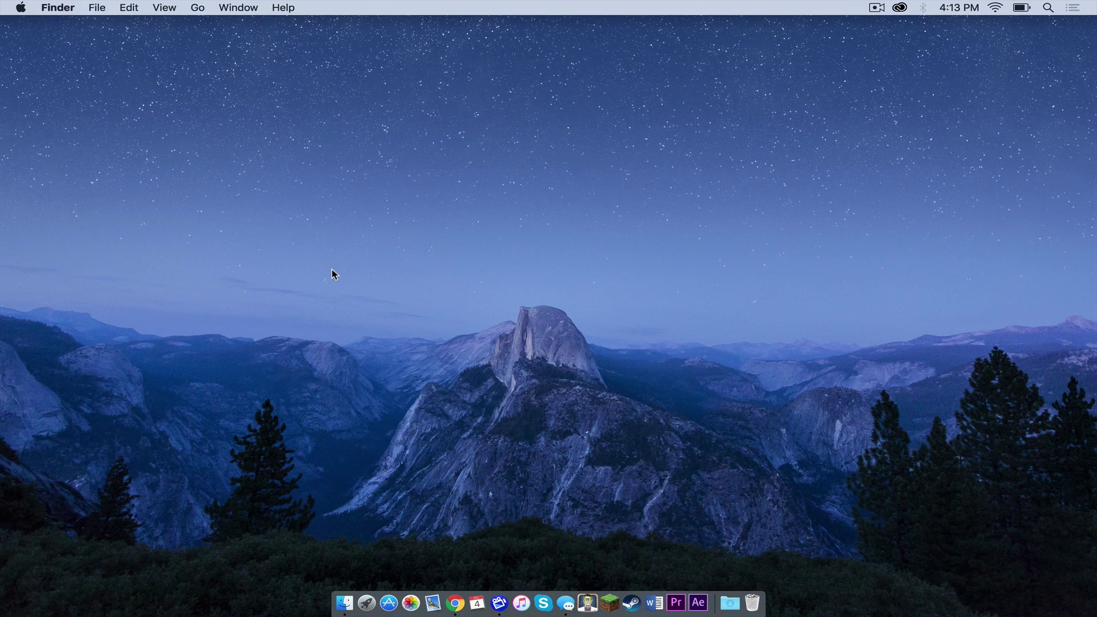
Start Minecraft with the forge profile and create a new Creative world named New World
click(609, 603)
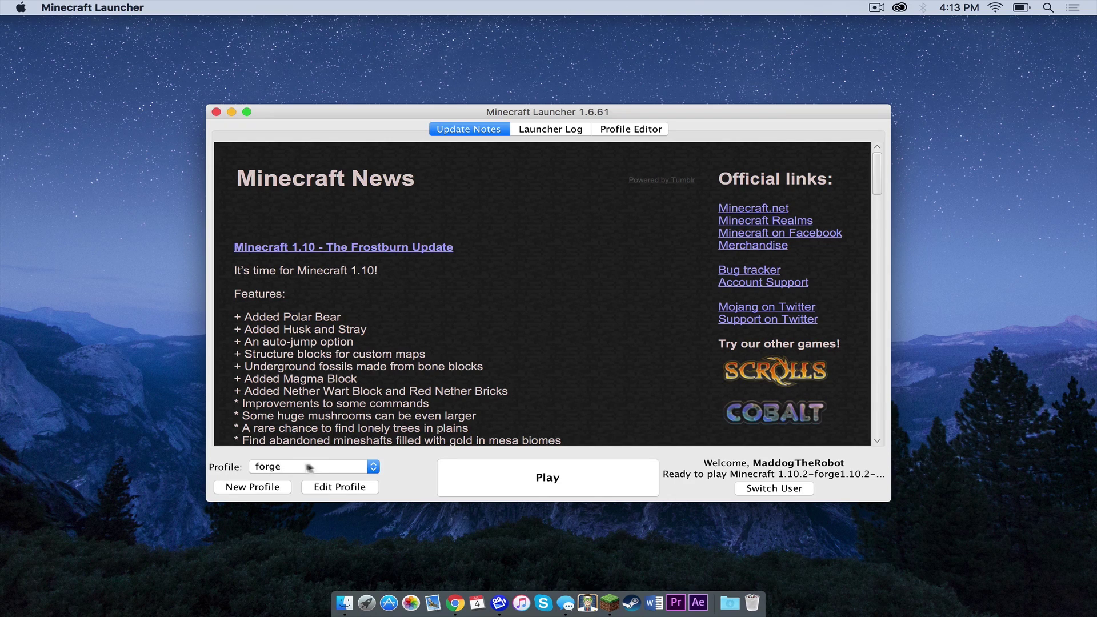
click(576, 471)
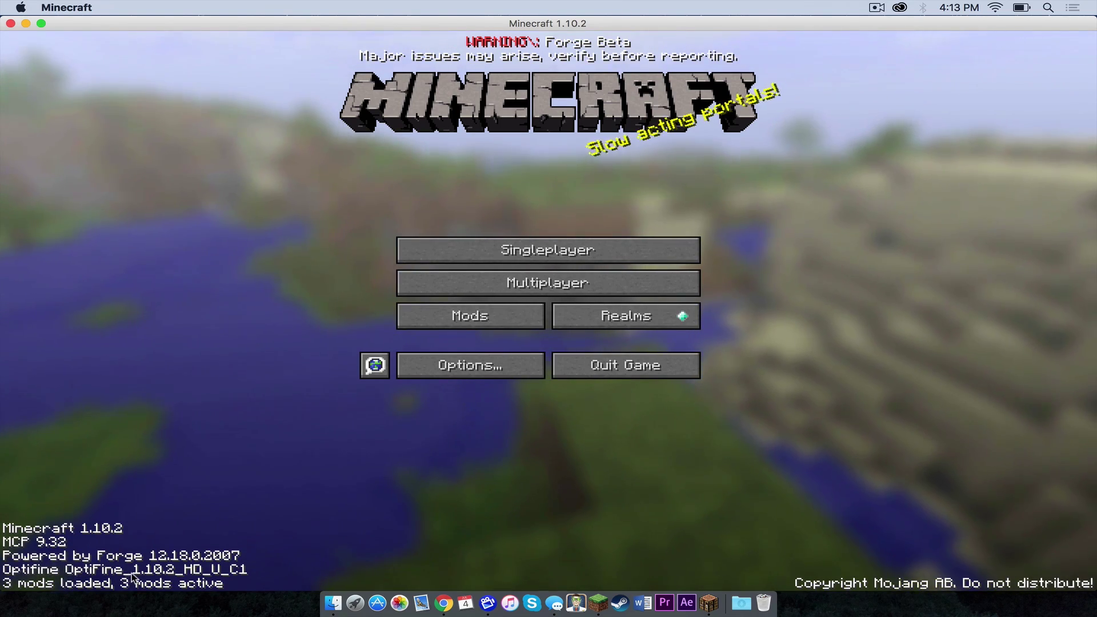
click(602, 249)
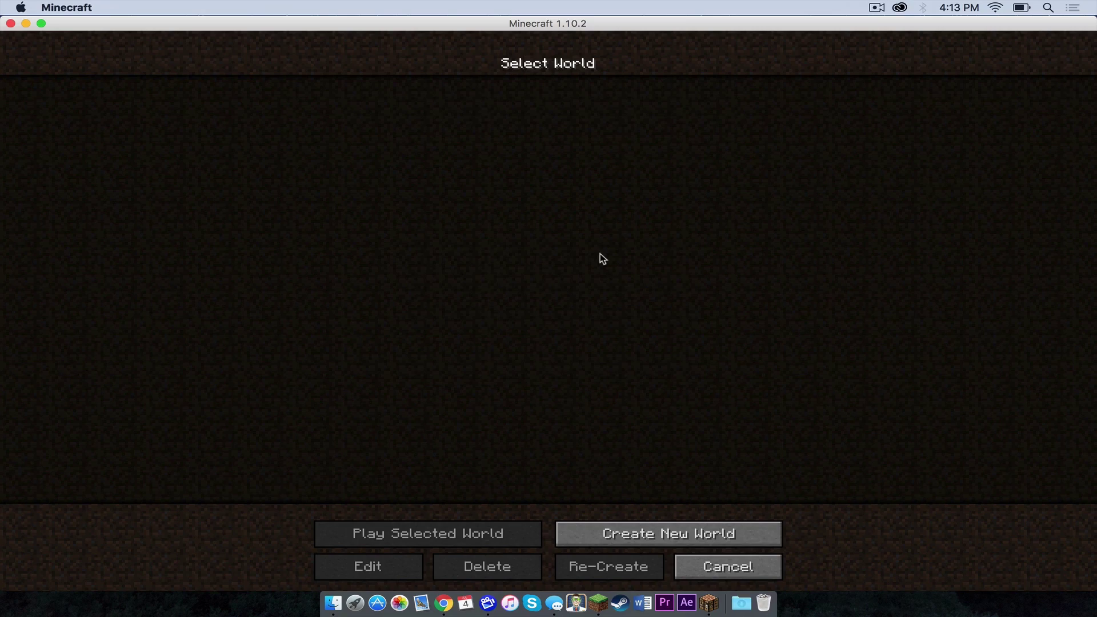
click(679, 530)
click(517, 203)
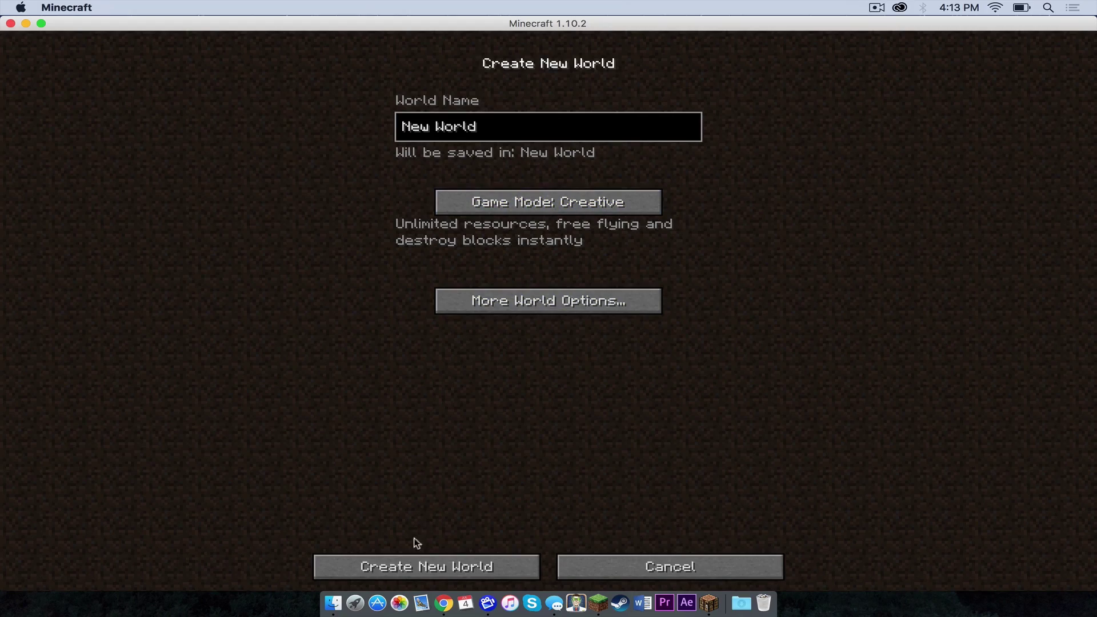
click(407, 564)
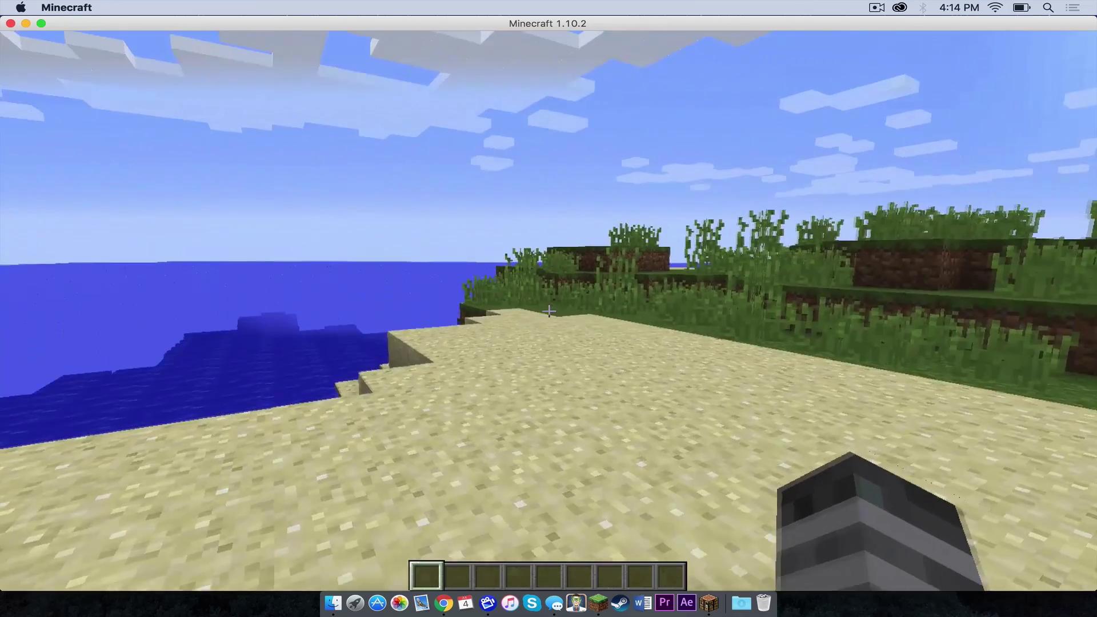
Pause the world and open Options > Video Settings showing OptiFine's Shaders, Quality and Performance
key(Escape)
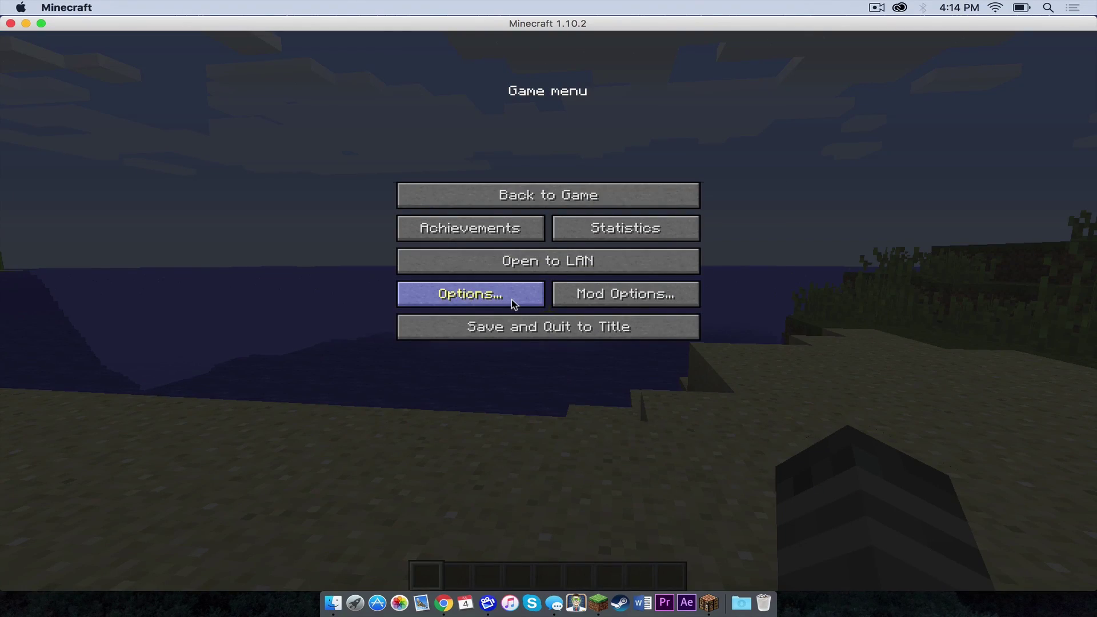
click(511, 300)
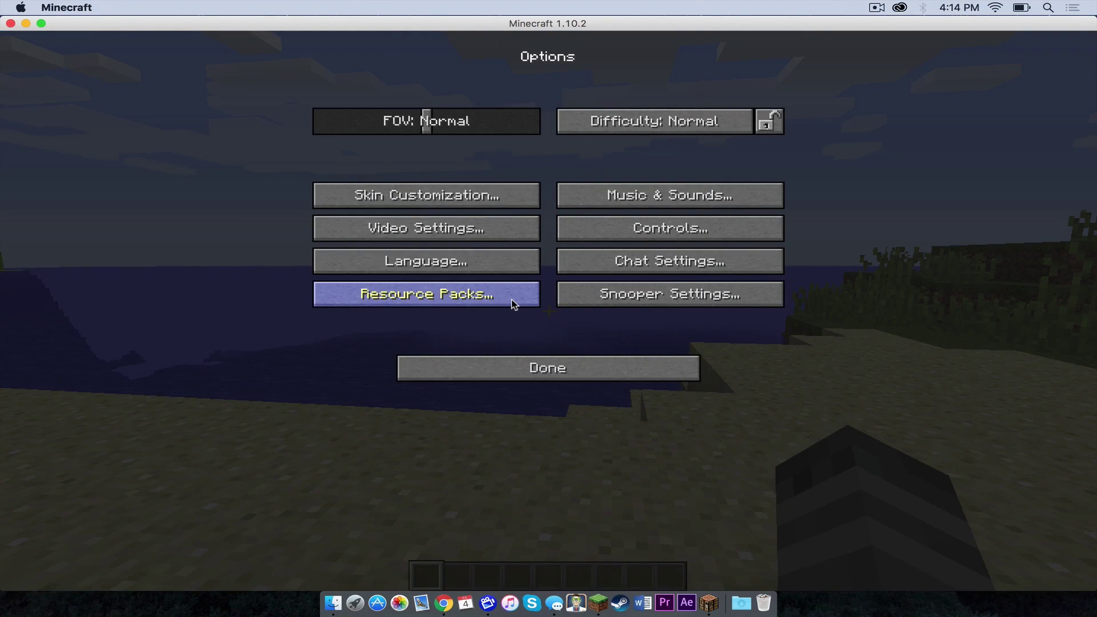
click(445, 227)
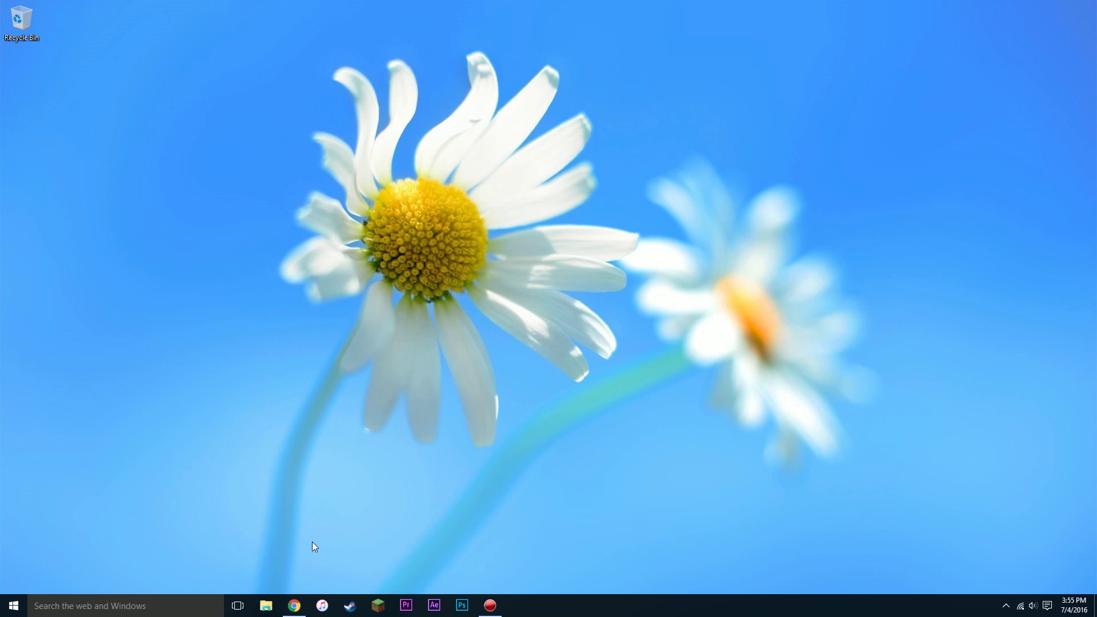
Download the Forge 1.10.2 Windows installer, skipping the adfoc.us ad, then close Chrome
click(295, 605)
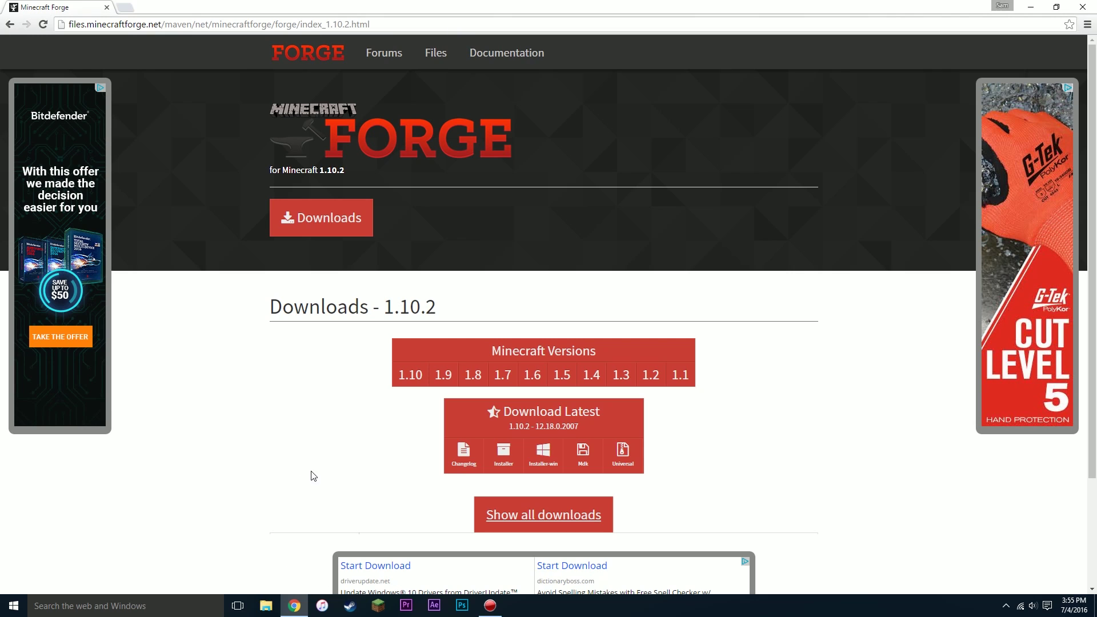
click(544, 465)
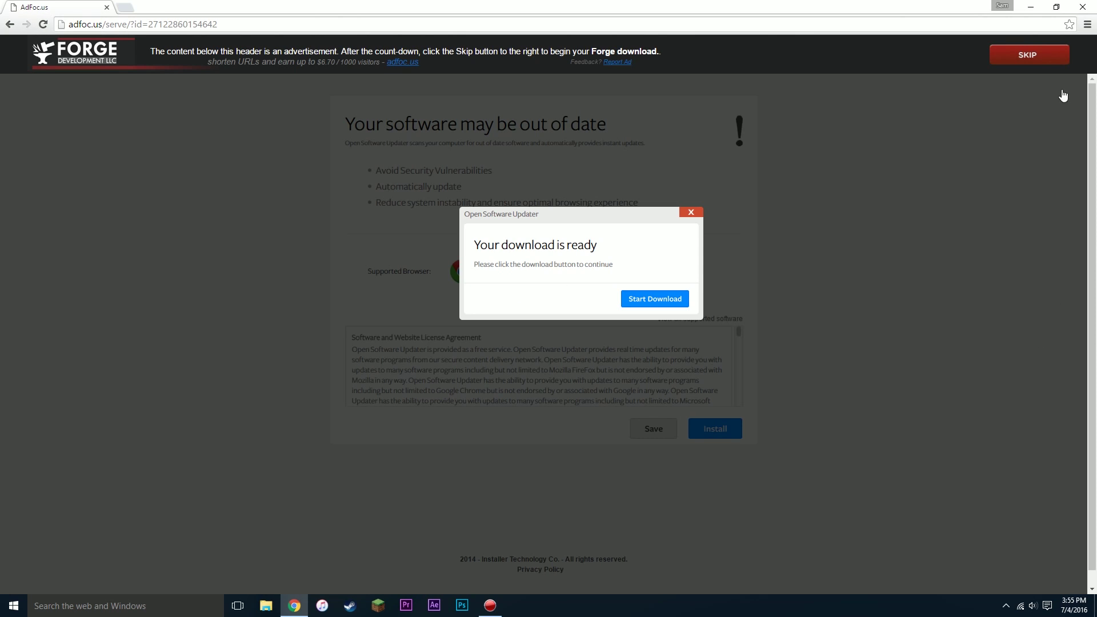
click(1028, 66)
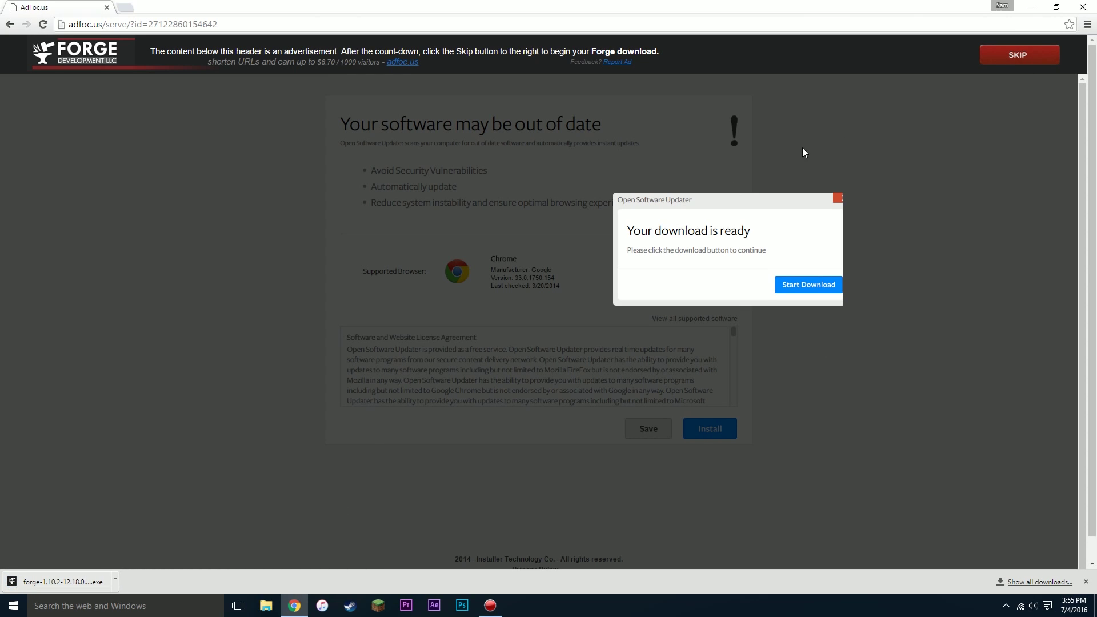
click(1081, 7)
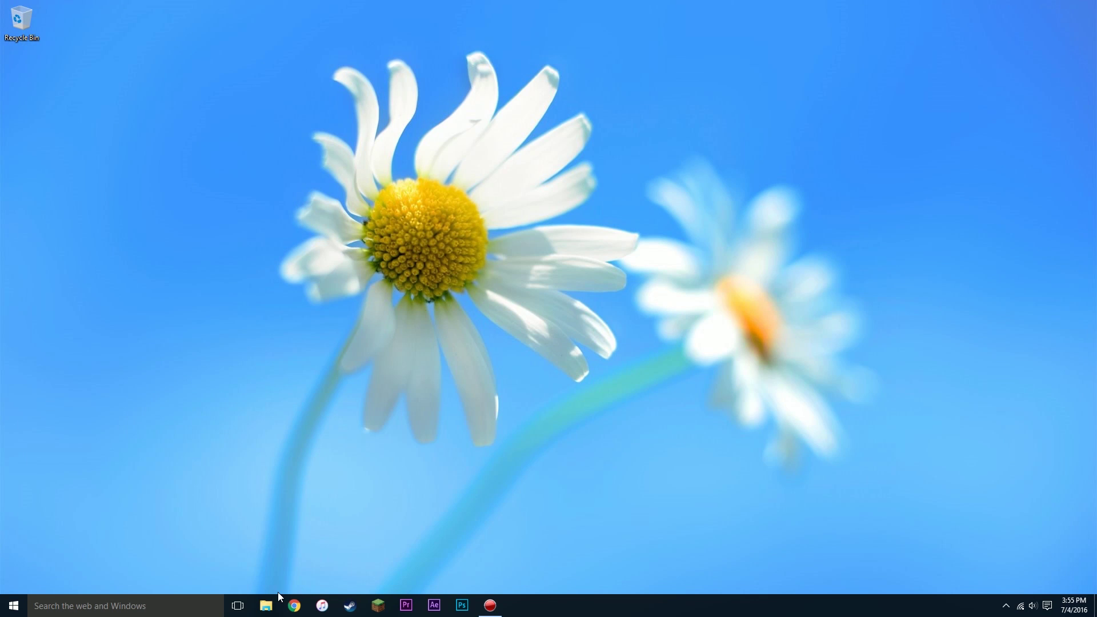
Move forge-1.10.2-12.18.0.2007-1.10.0-installer-win from Downloads onto the desktop
click(266, 600)
double_click(478, 201)
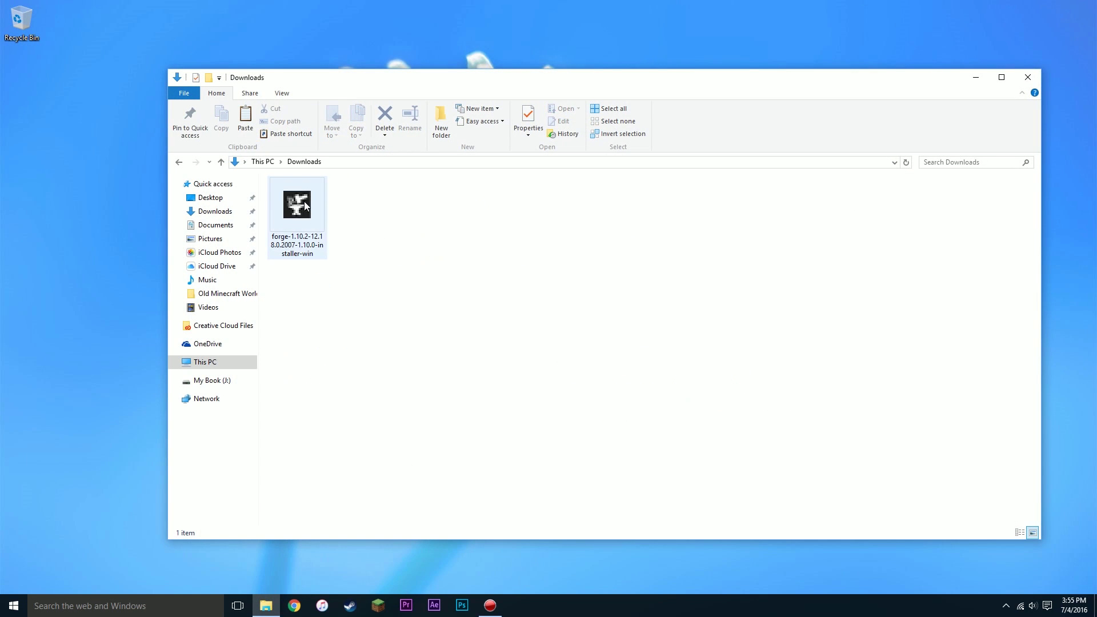
drag(297, 205, 68, 110)
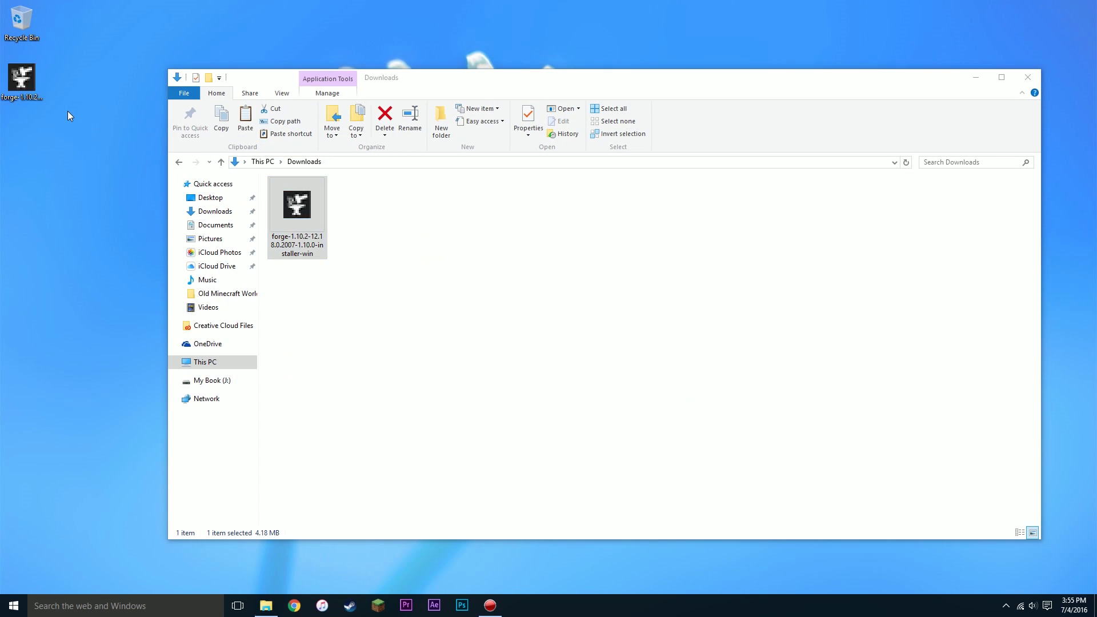
click(1028, 77)
Create and save a launcher profile named 1.10.2 that uses release 1.10.2
click(380, 603)
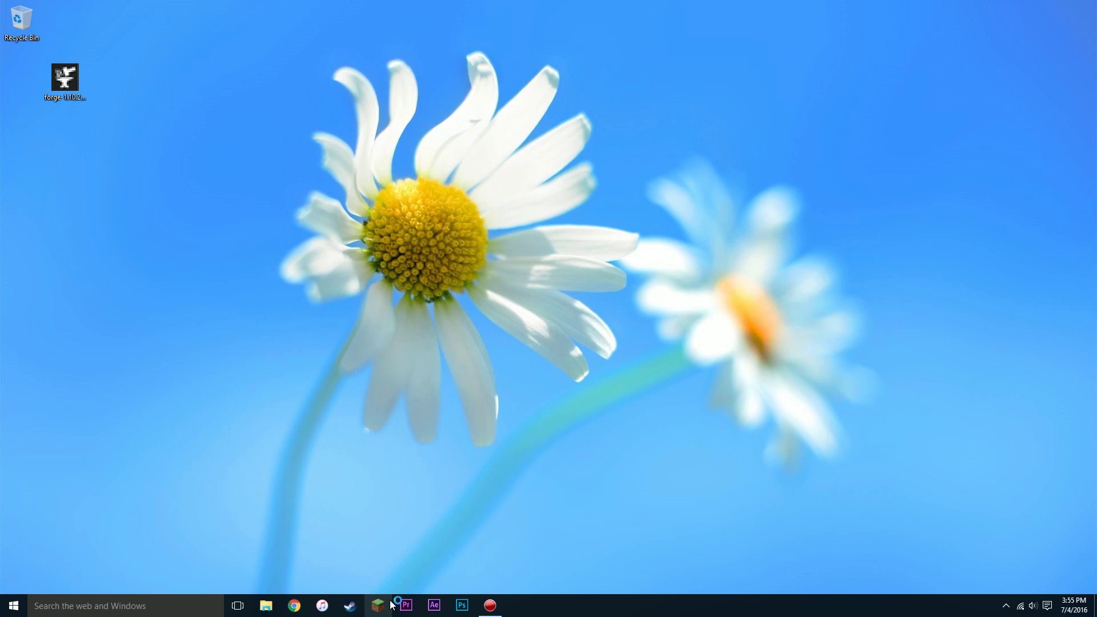
click(321, 448)
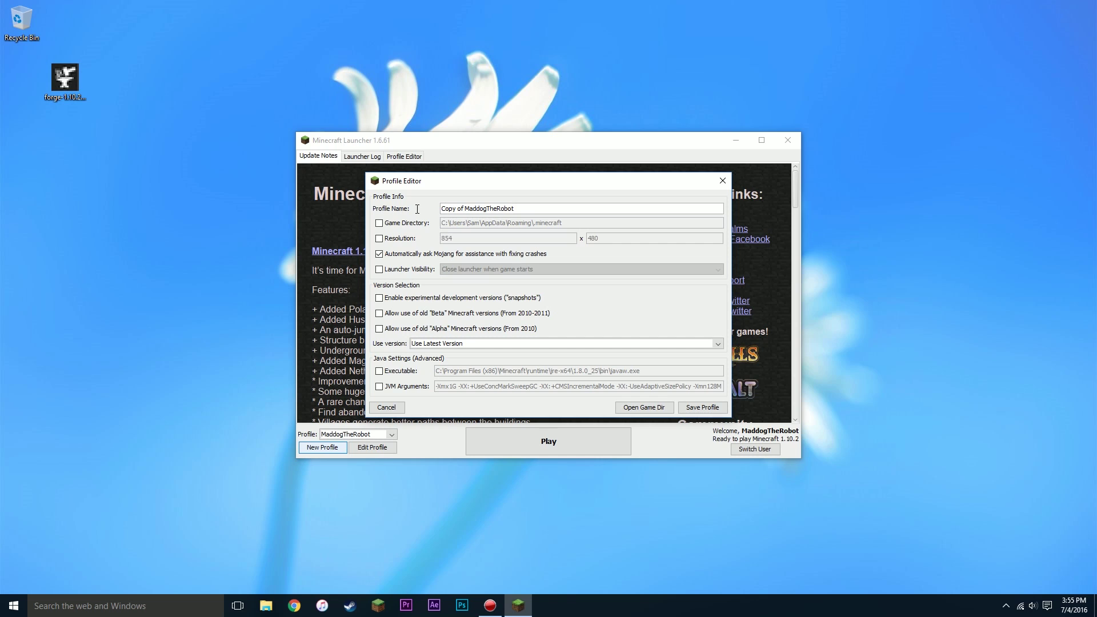
text(1.10.2)
click(436, 345)
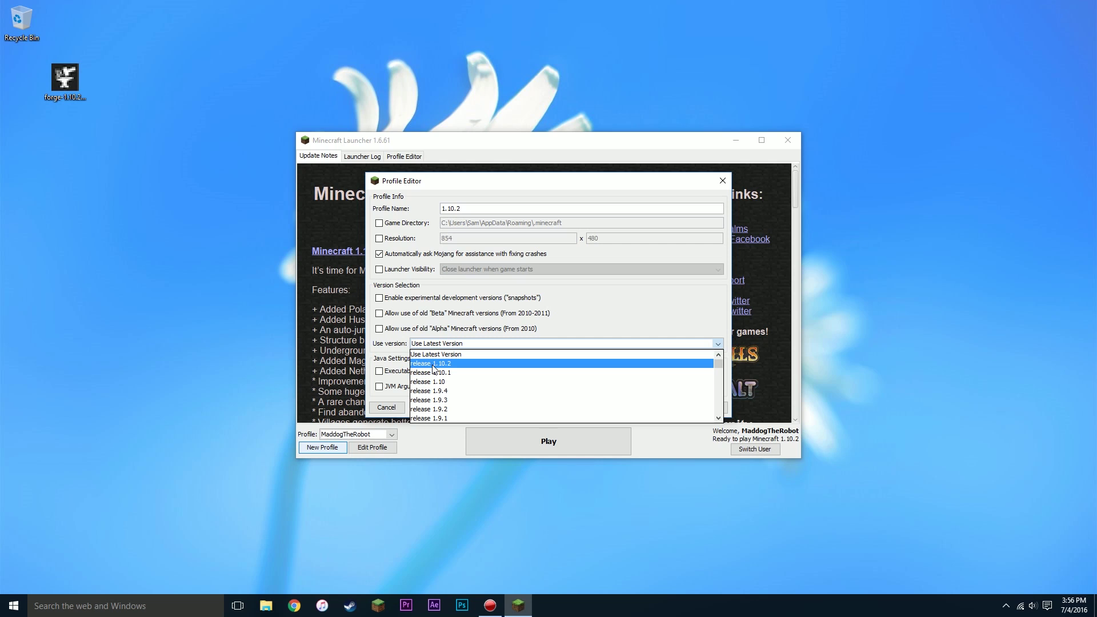
click(433, 366)
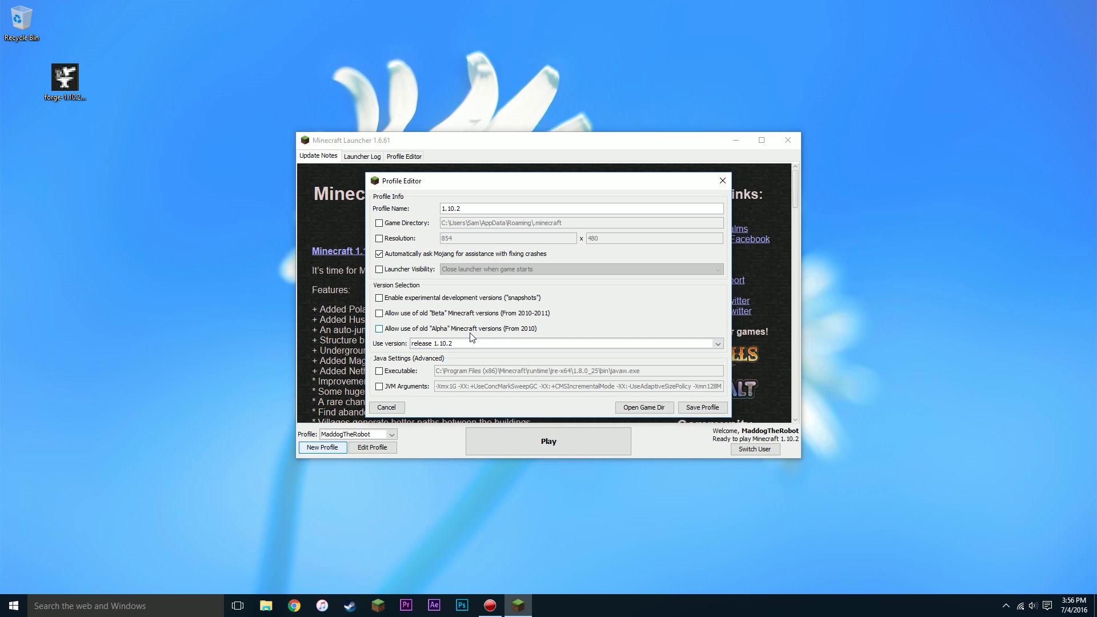
click(702, 407)
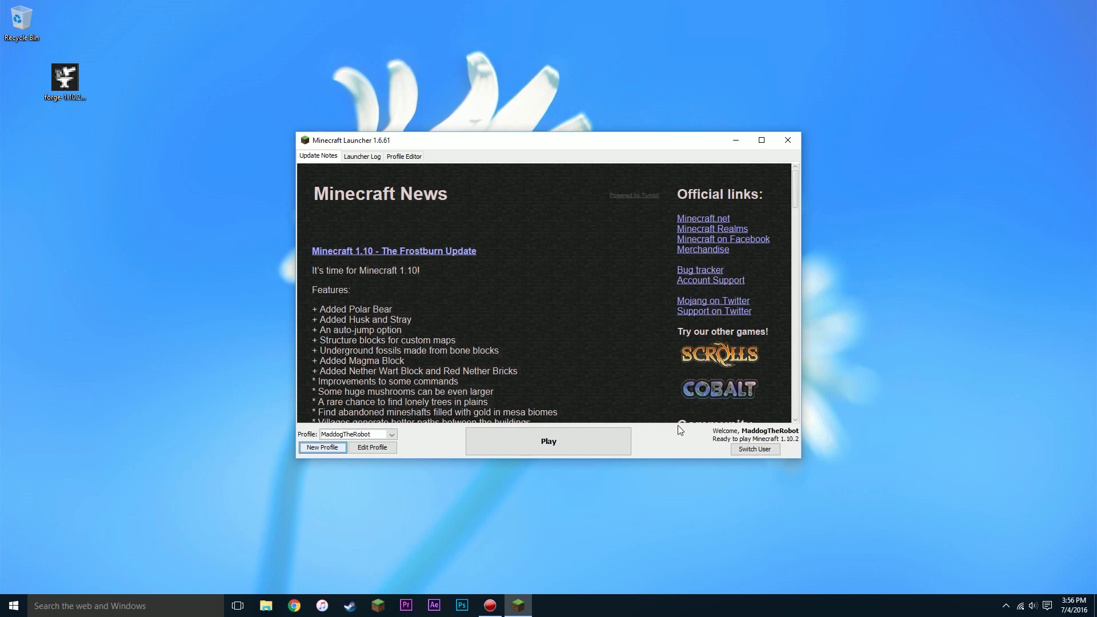
Select the 1.10.2 profile and play it to reach the title screen
click(392, 435)
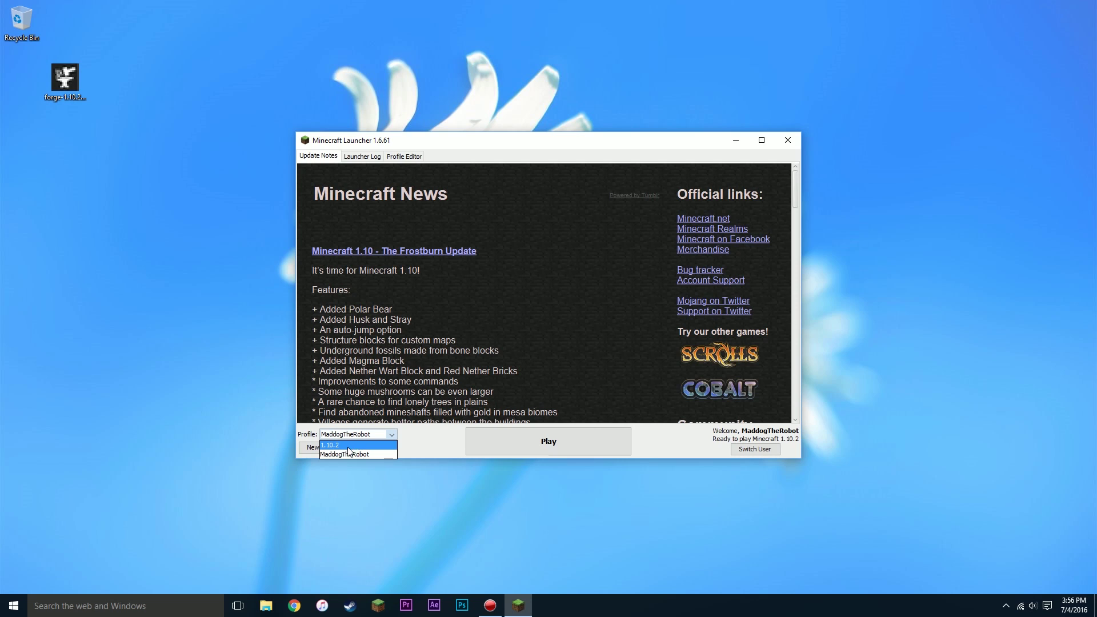
click(358, 444)
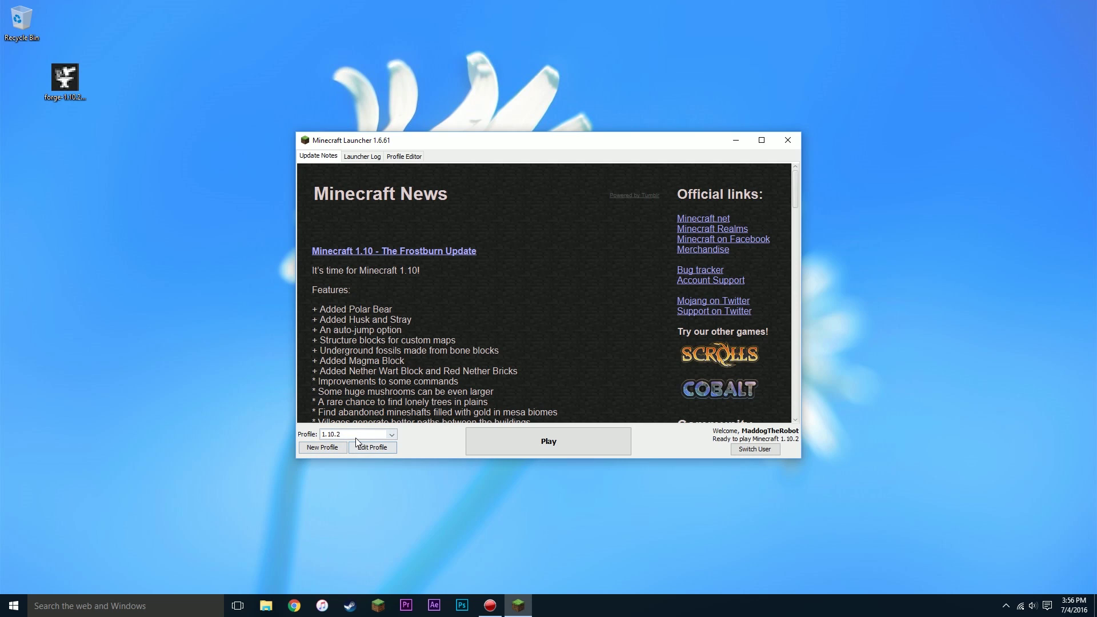
click(574, 449)
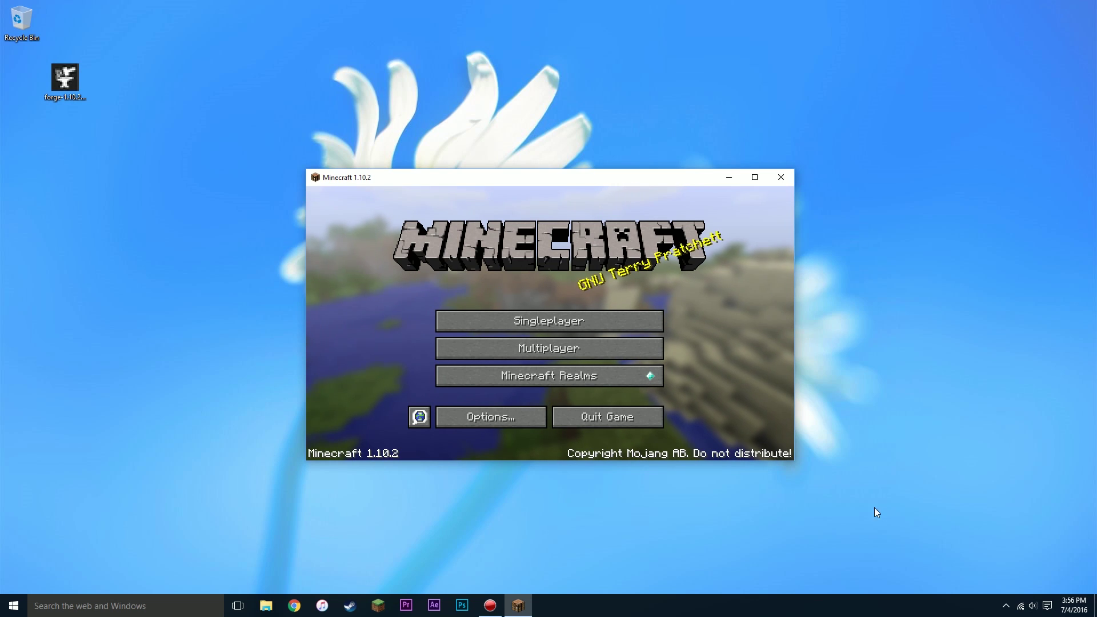
Quit Minecraft and install the Forge 1.10.2-12.18.0.2007 client, then select the installer files on the desktop
click(603, 413)
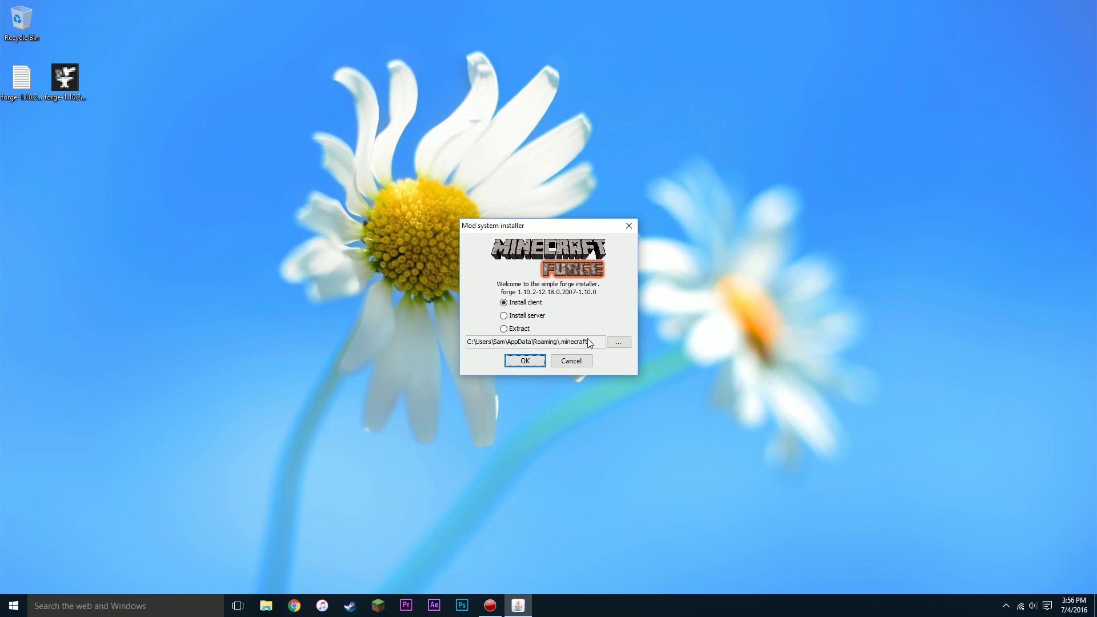
click(528, 363)
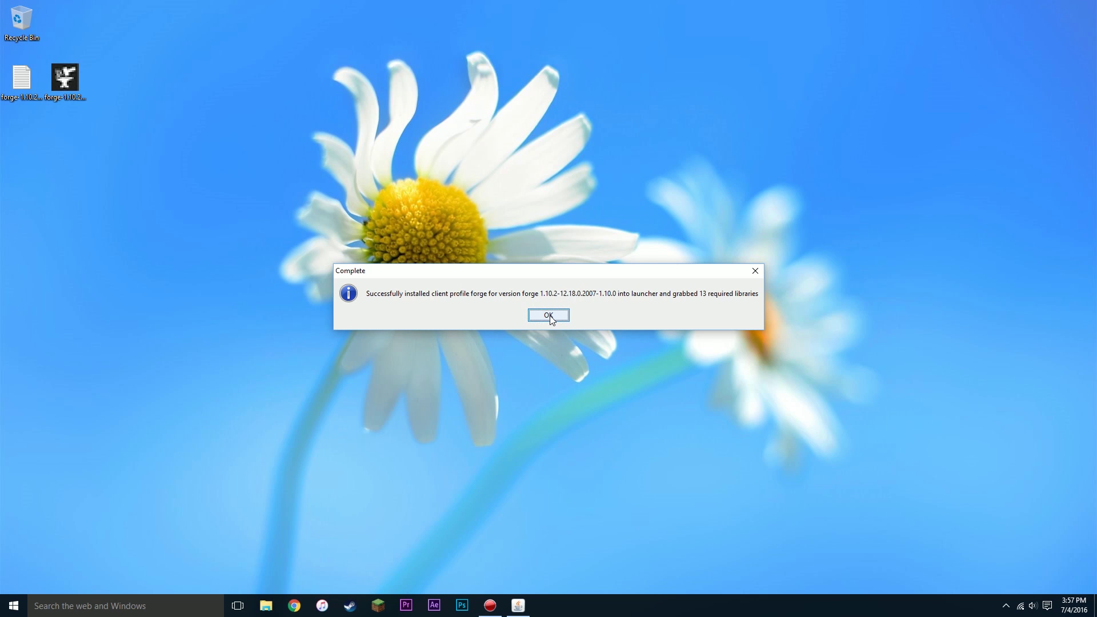
click(550, 318)
drag(214, 141, 24, 28)
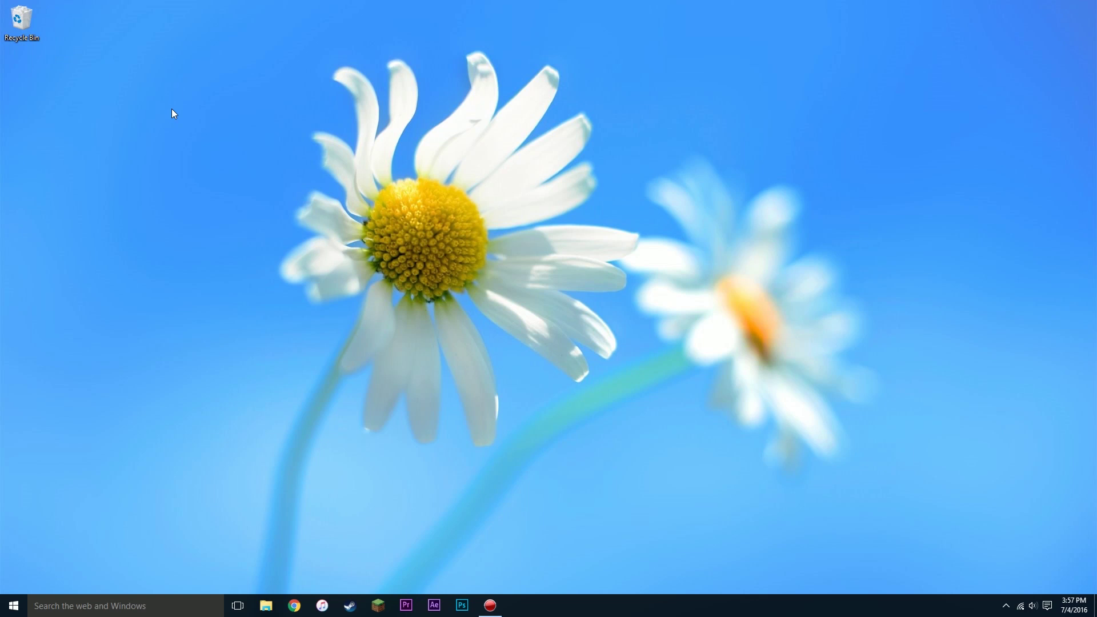
Choose the forge profile in Minecraft Launcher and launch Minecraft 1.10.2-forge
click(377, 609)
click(392, 433)
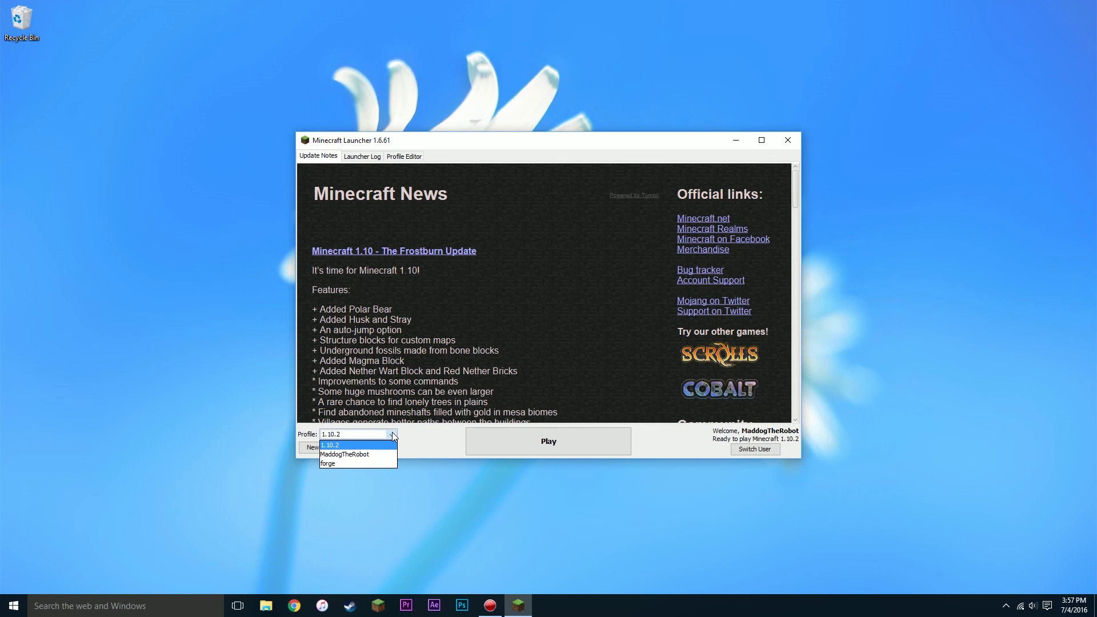
click(334, 462)
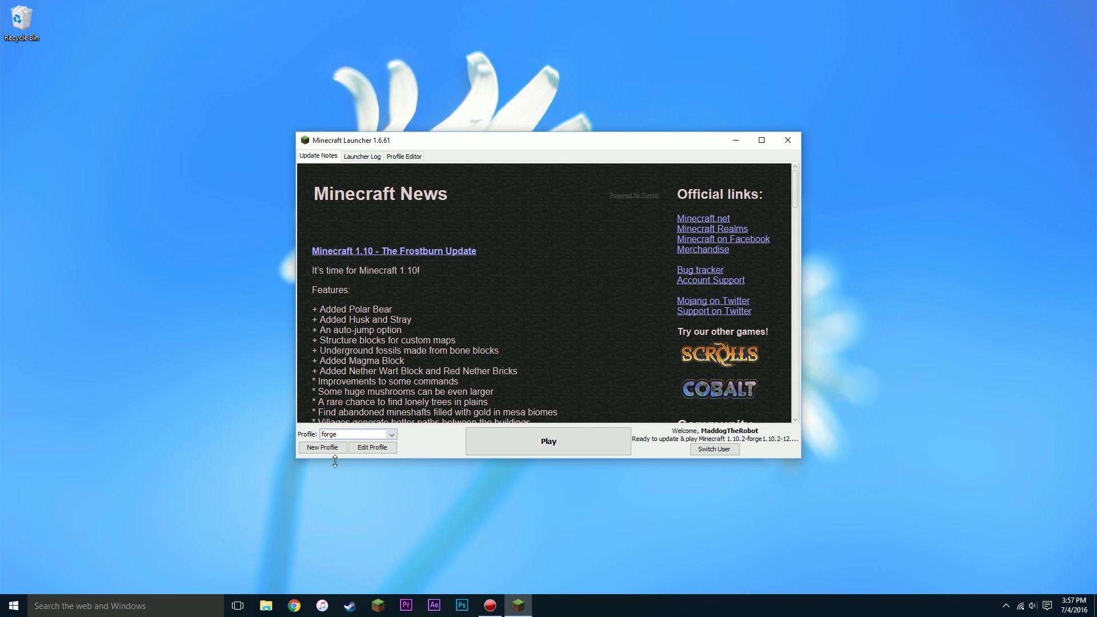
click(583, 445)
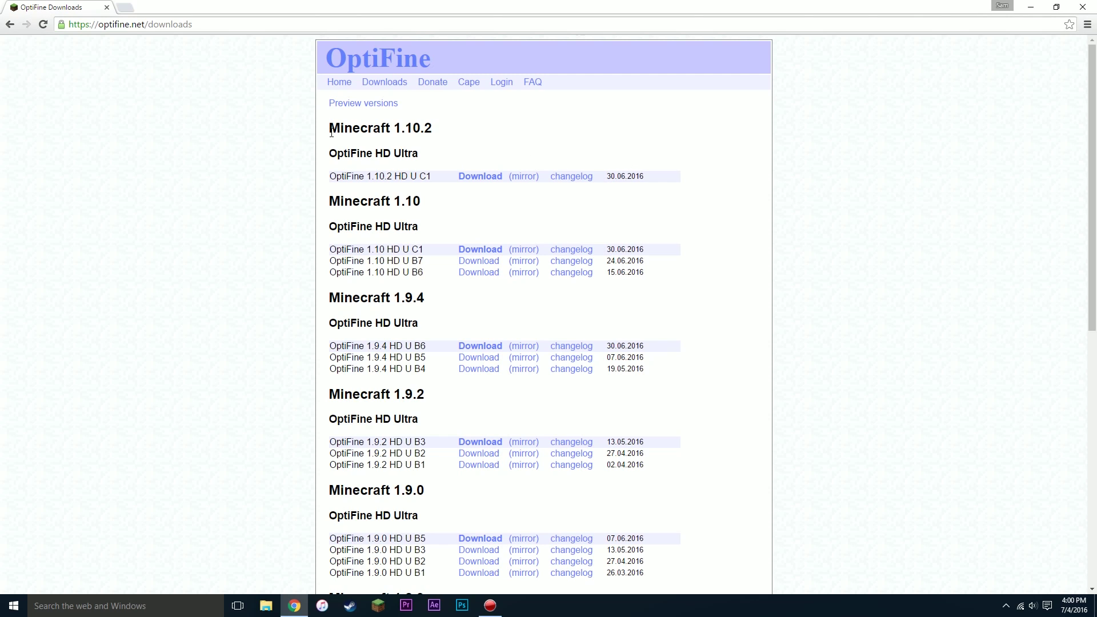
Close the optifine.net downloads page and reposition the OptiFine 1.10.2 HD U C1 jar on the desktop
drag(331, 133, 425, 127)
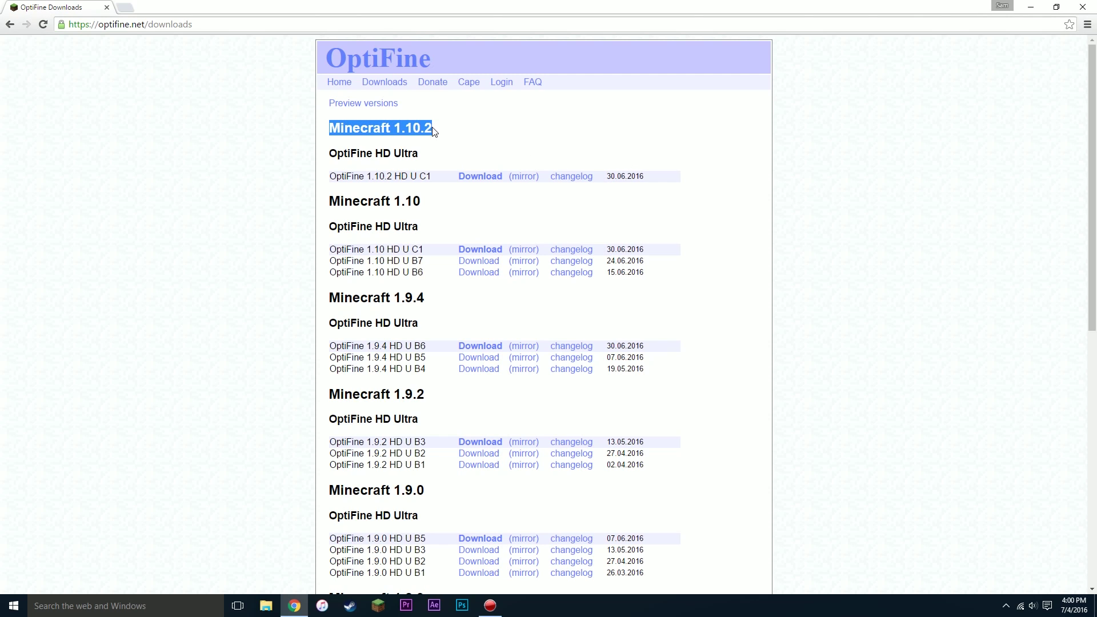
click(406, 138)
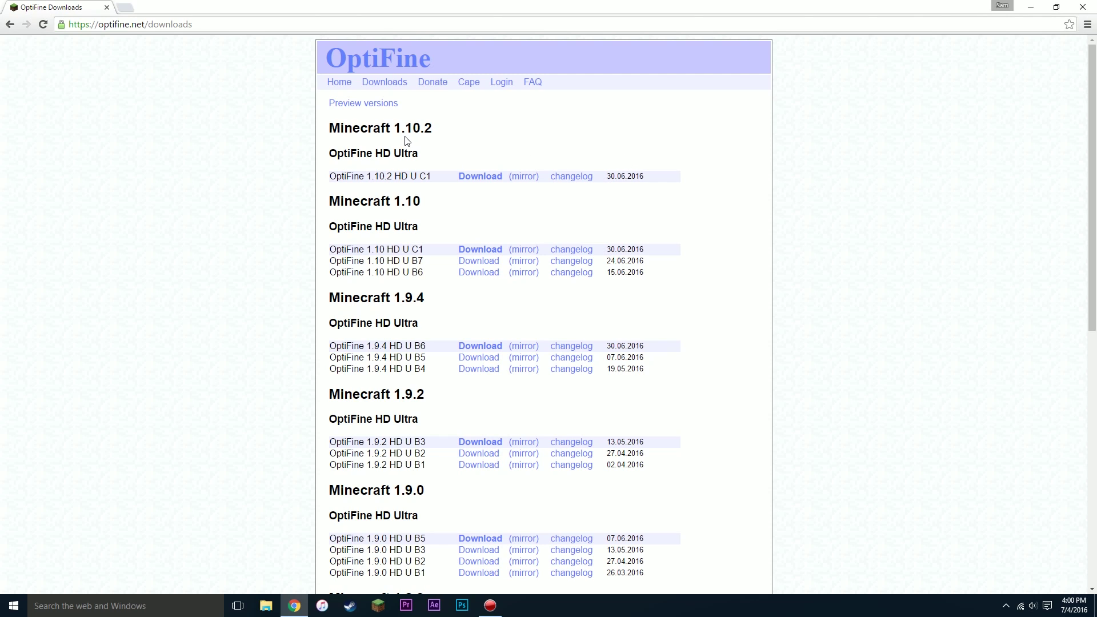
click(1093, 5)
drag(71, 73, 136, 130)
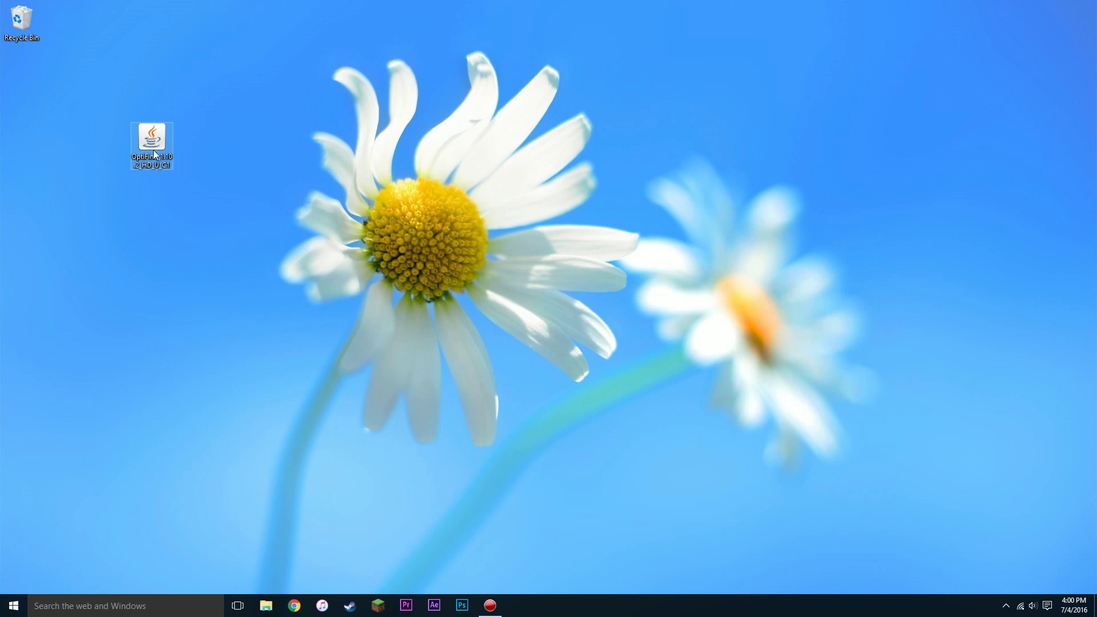
Open the .minecraft mods folder through %appdata% in the Run prompt
click(305, 448)
key(super+r)
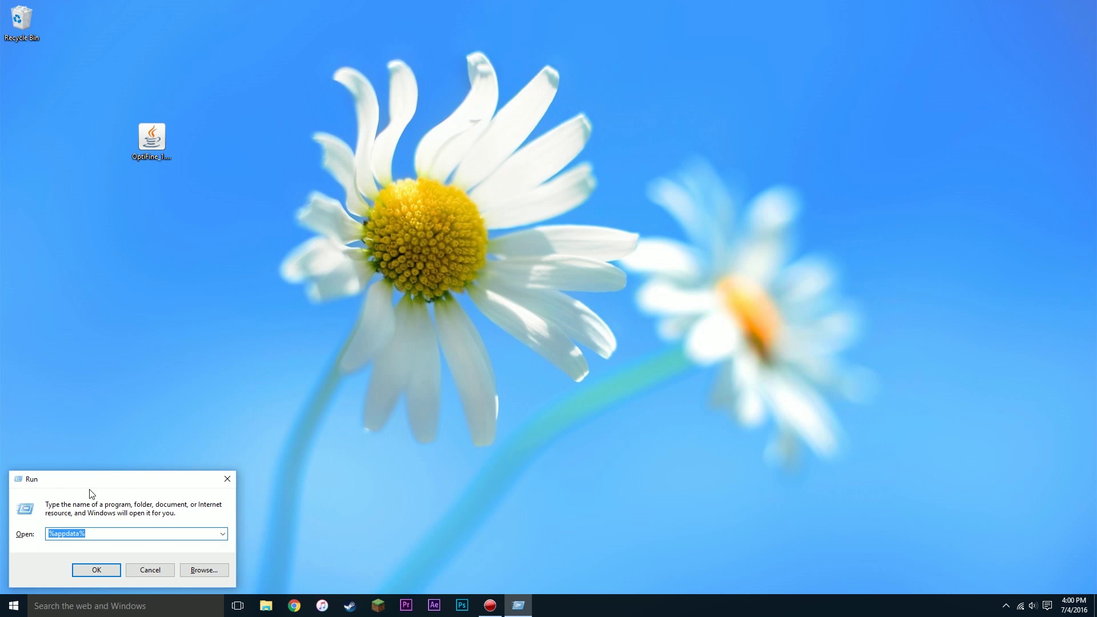
drag(105, 531, 51, 544)
click(97, 570)
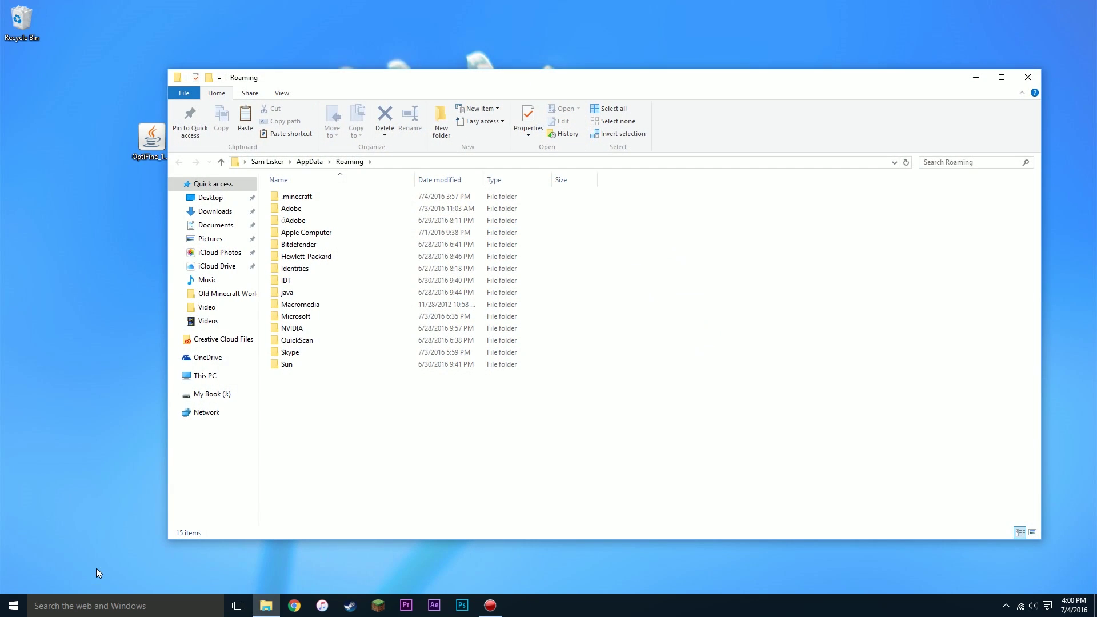
click(292, 197)
double_click(292, 198)
drag(308, 79, 404, 44)
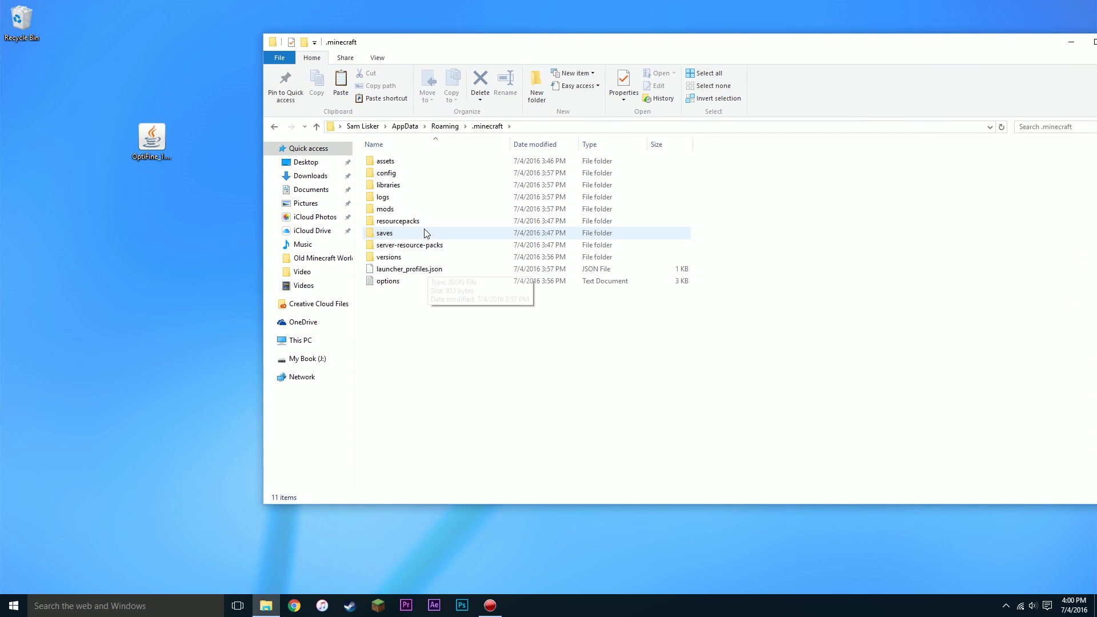
double_click(385, 209)
Drag the OptiFine_1.10.2_HD_U_C1 jar into the mods folder and close the window
click(152, 140)
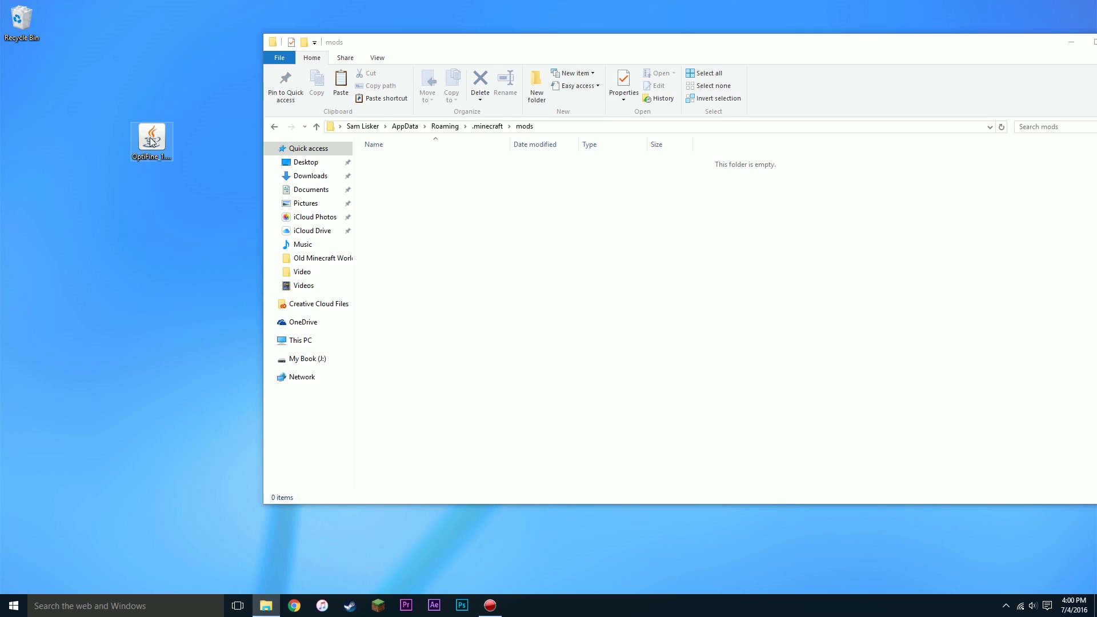
drag(152, 140, 465, 260)
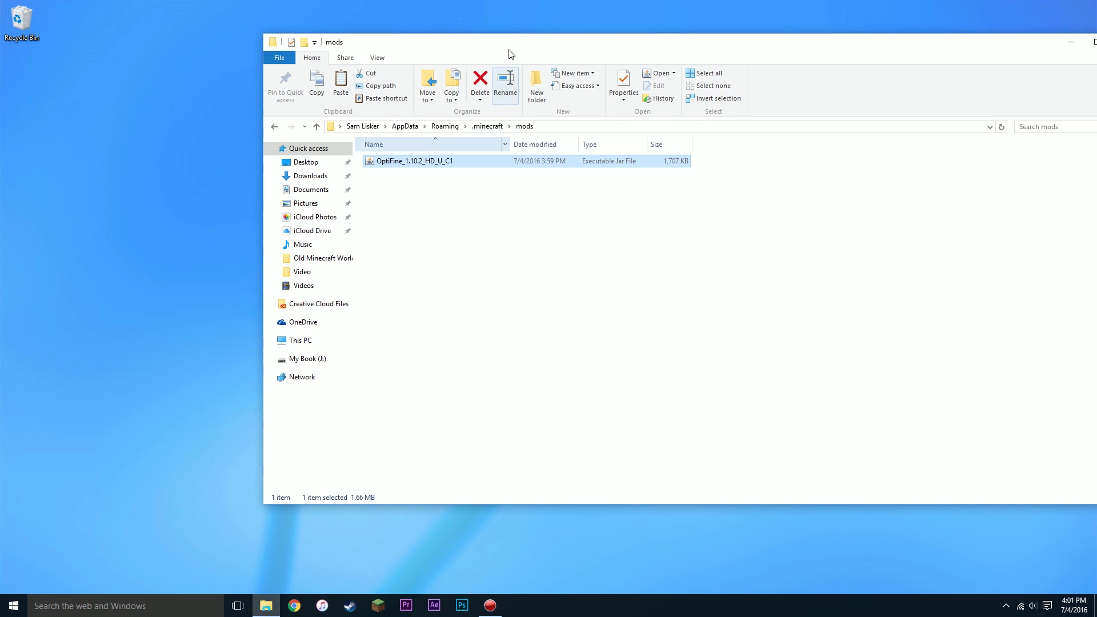
drag(510, 54, 276, 54)
click(900, 45)
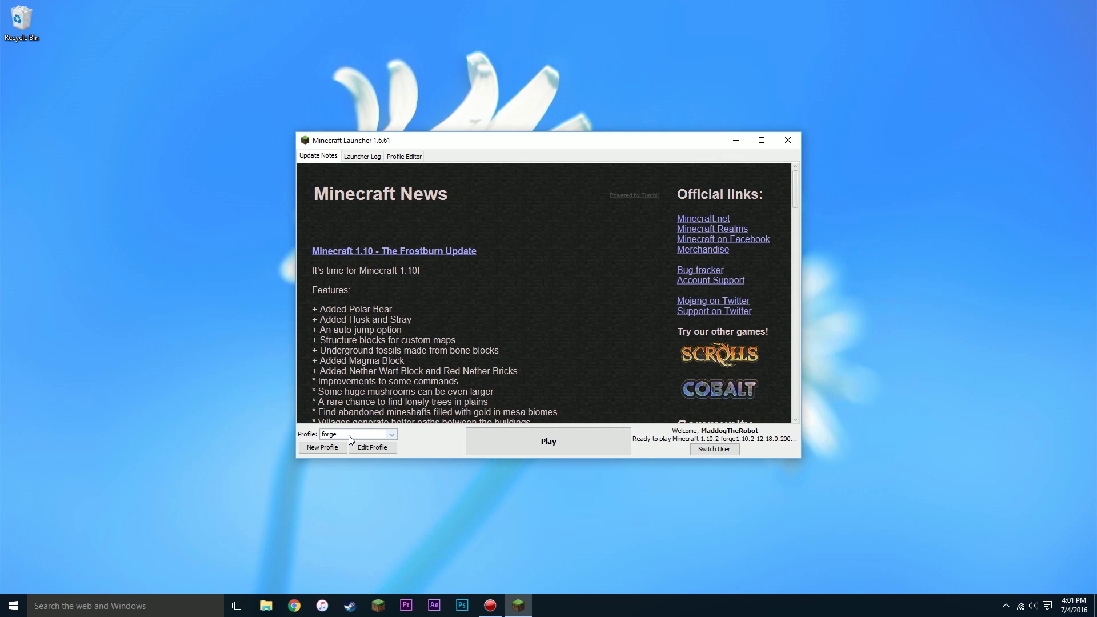
Play the forge profile, then go to Singleplayer and Create New World
click(558, 451)
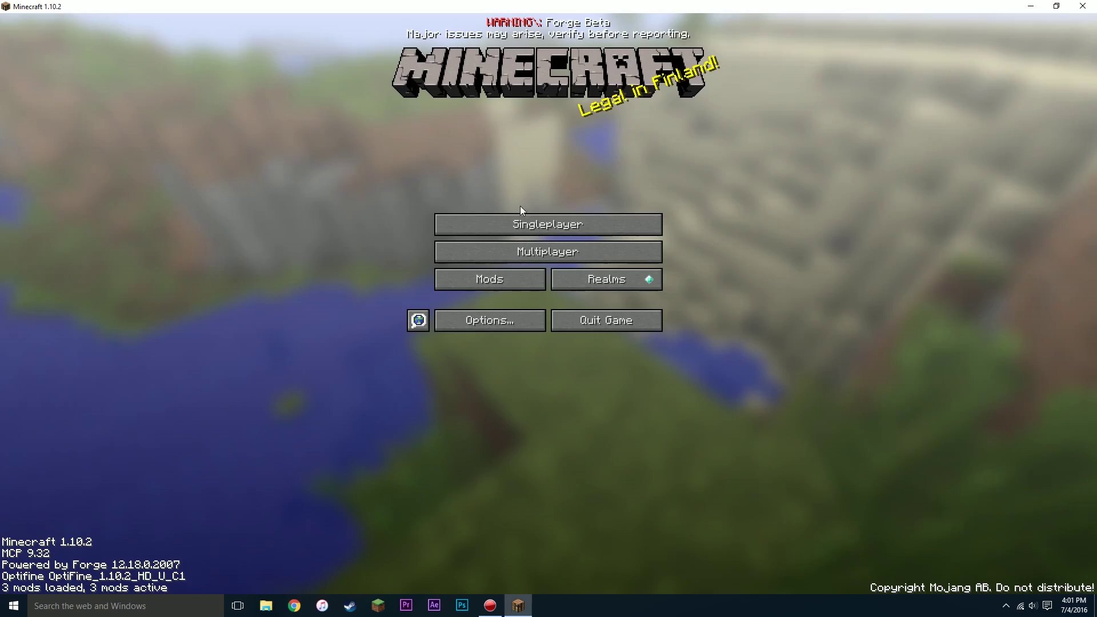
click(603, 235)
click(620, 547)
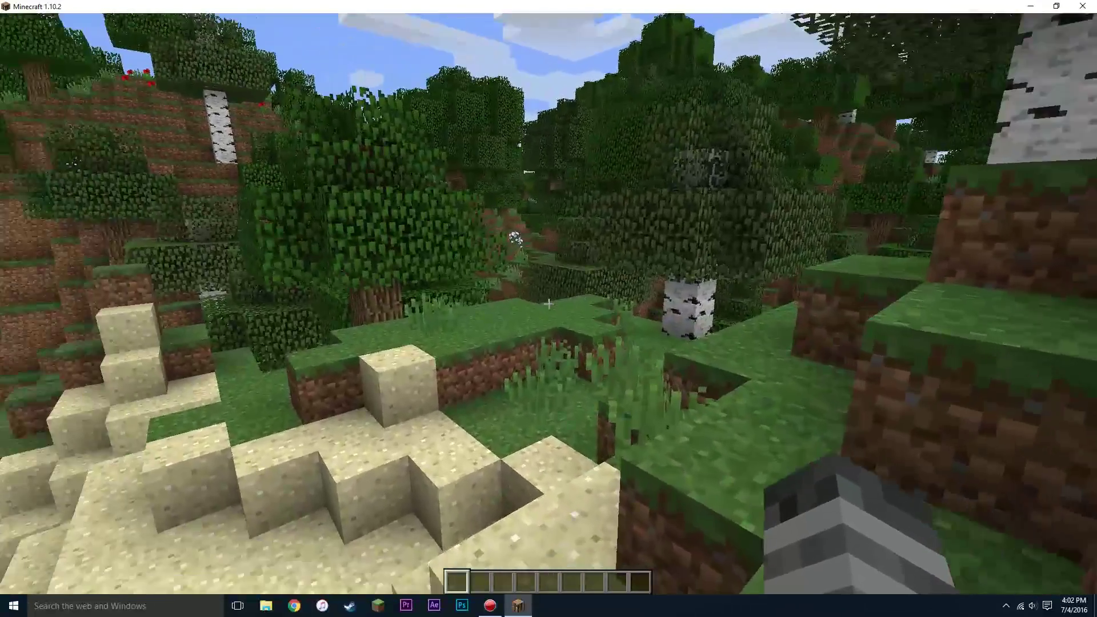
Pause the new world and open Options, then Video Settings, to show OptiFine's options
key(Escape)
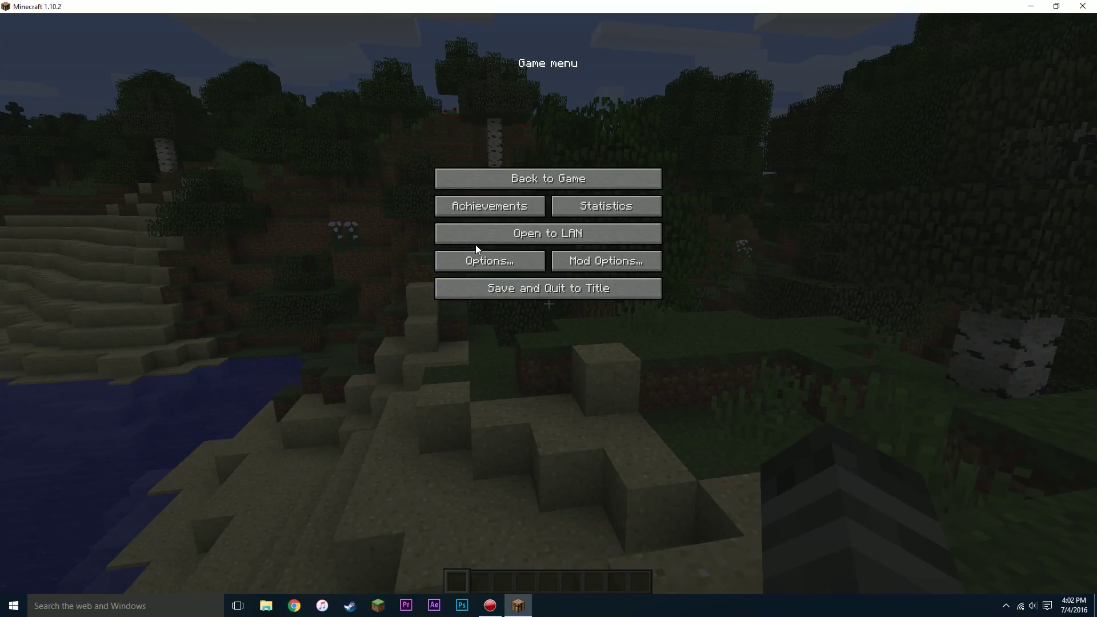
click(465, 259)
click(450, 190)
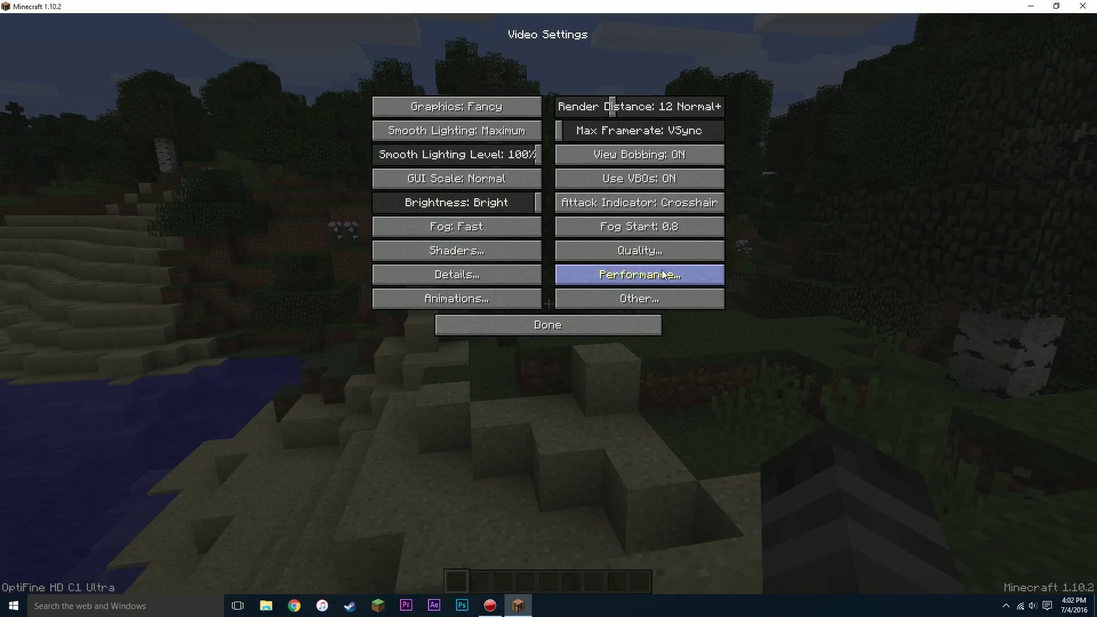